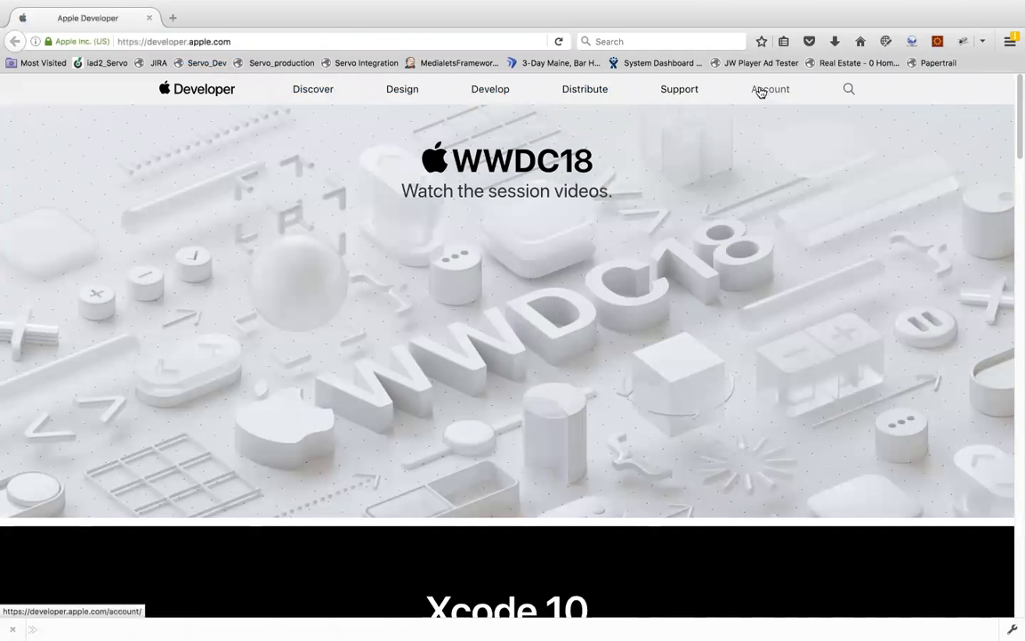
Step: Sign out of the developer account, sign back in with the password, then go to Downloads
left_click(773, 92)
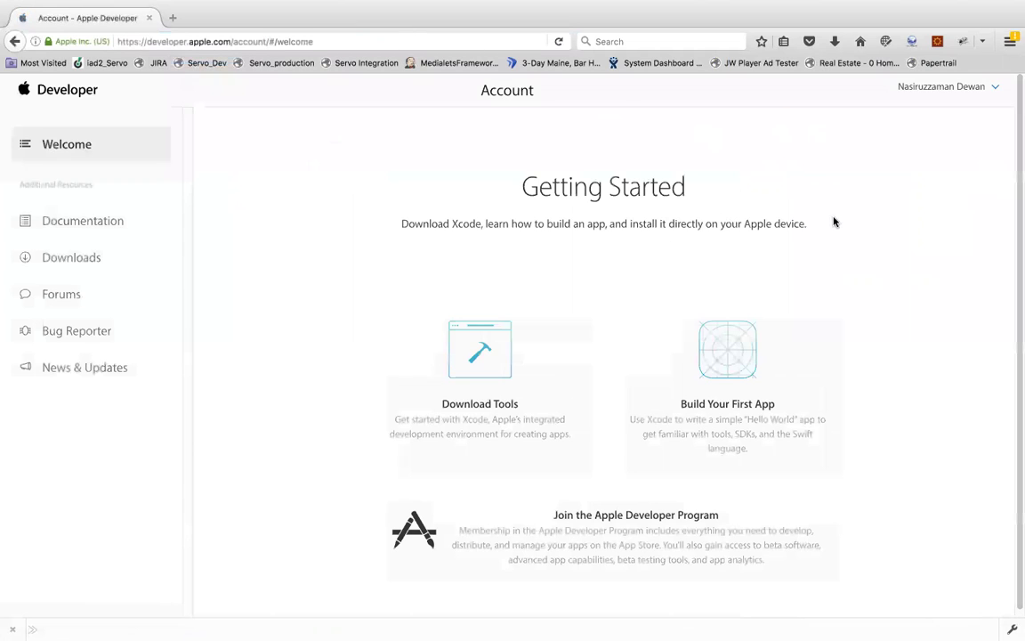
left_click(963, 90)
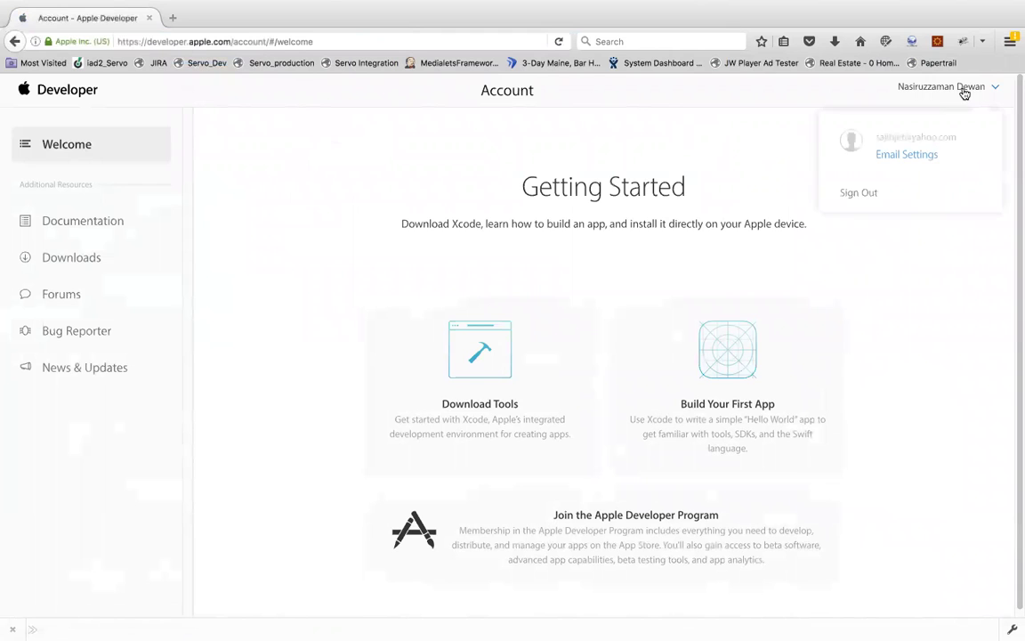
left_click(872, 192)
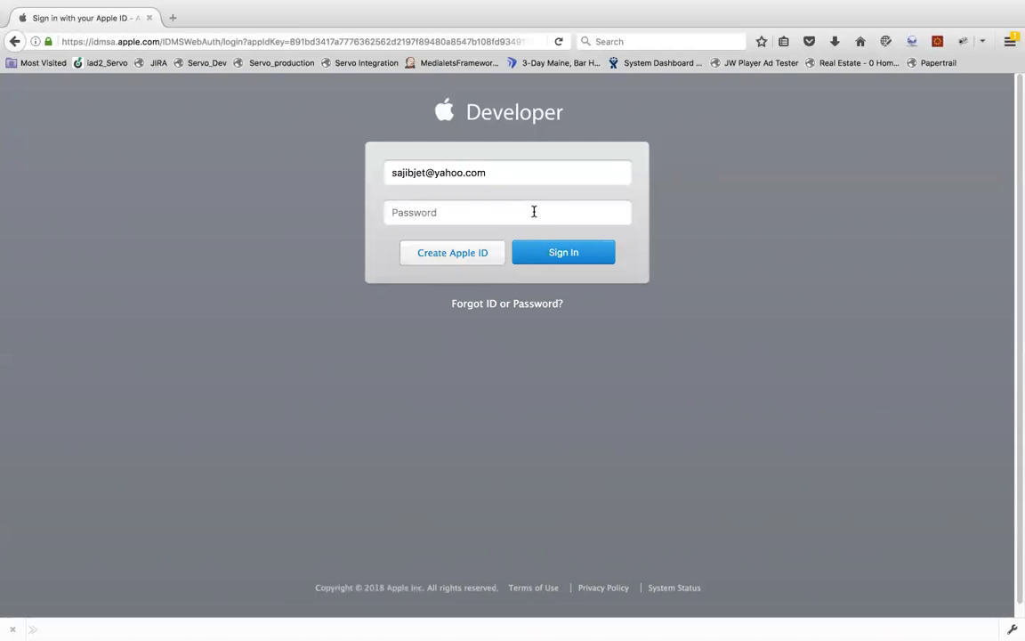
type("••••••••")
left_click(590, 262)
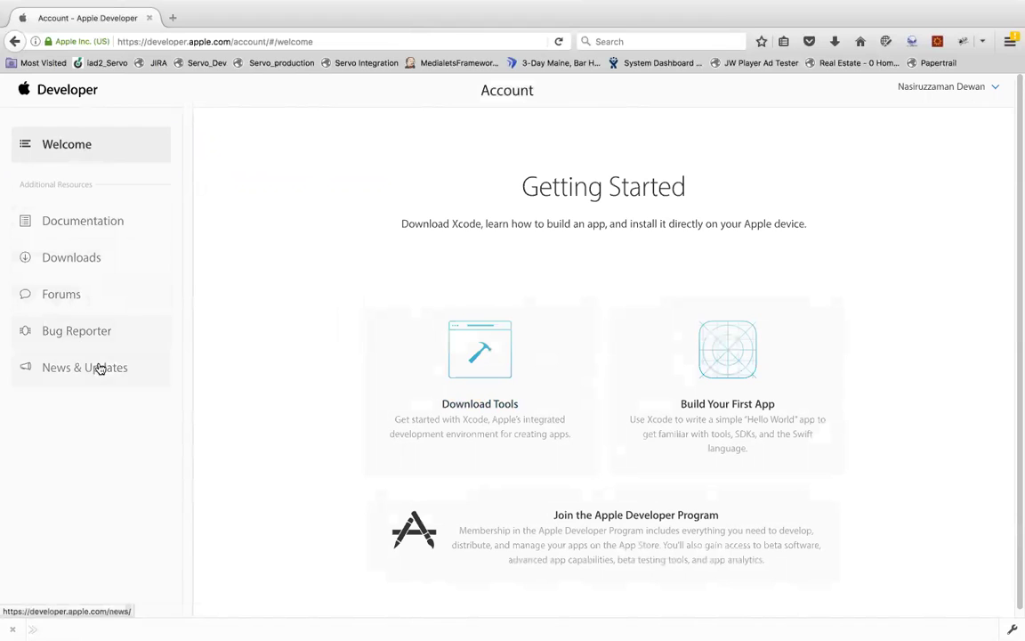
left_click(76, 258)
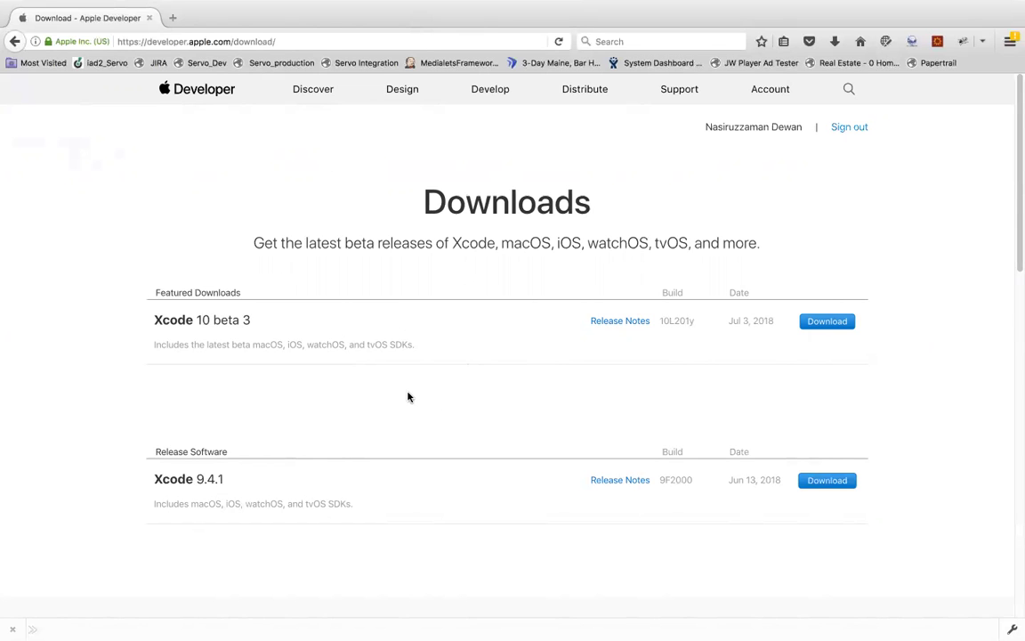
Step: Scroll down the Downloads page to the 'See more downloads' link
scroll(407, 396, "down", 5)
scroll(407, 396, "down", 5)
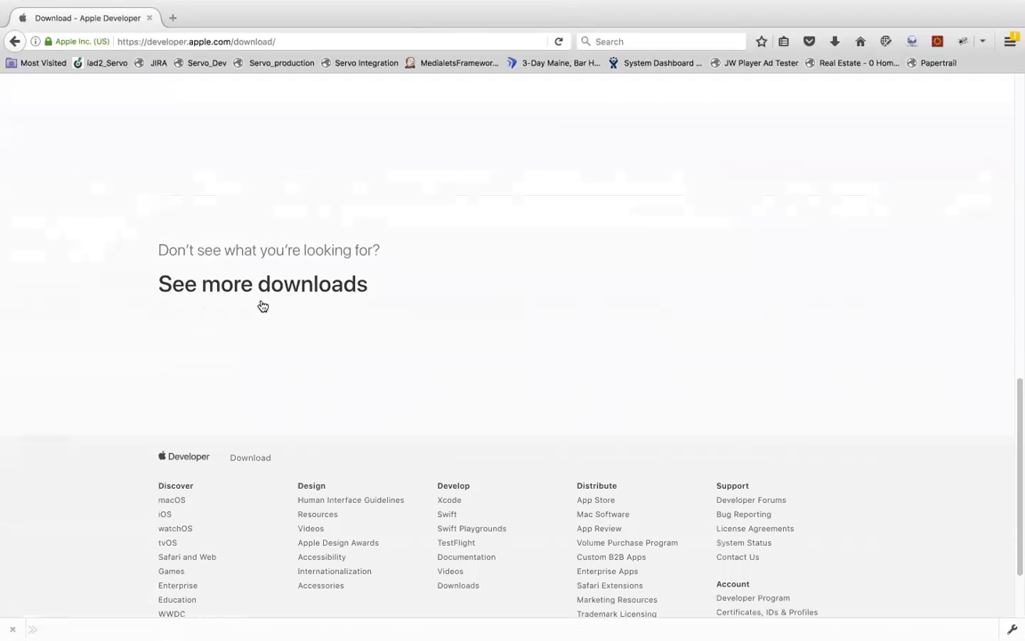
Step: Open the full downloads list and expand the Xcode 7.3.1 entry to reveal its .dmg
left_click(294, 296)
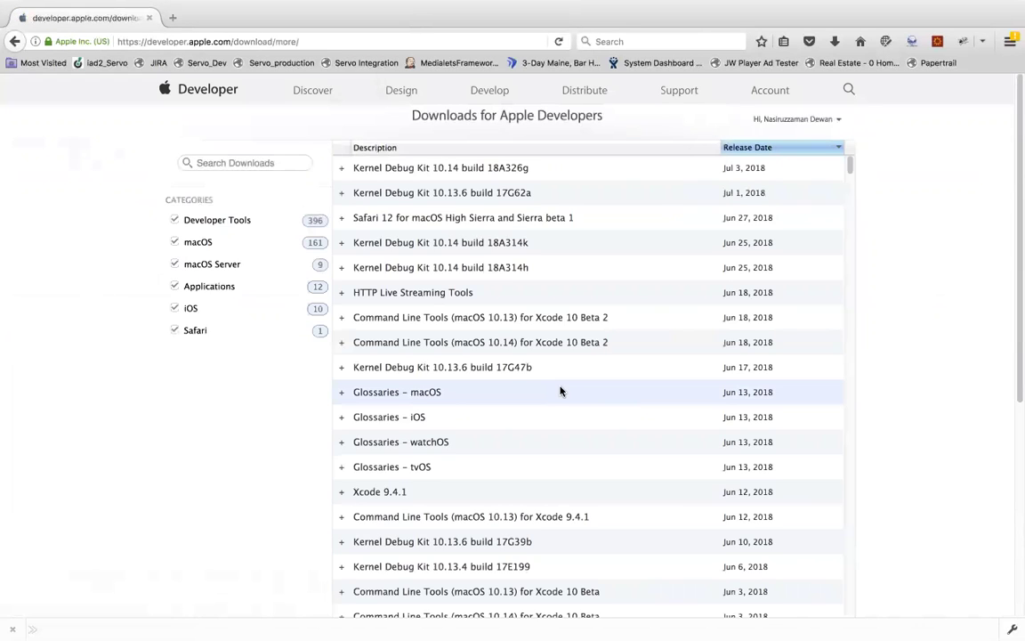
scroll(560, 392, "down", 10)
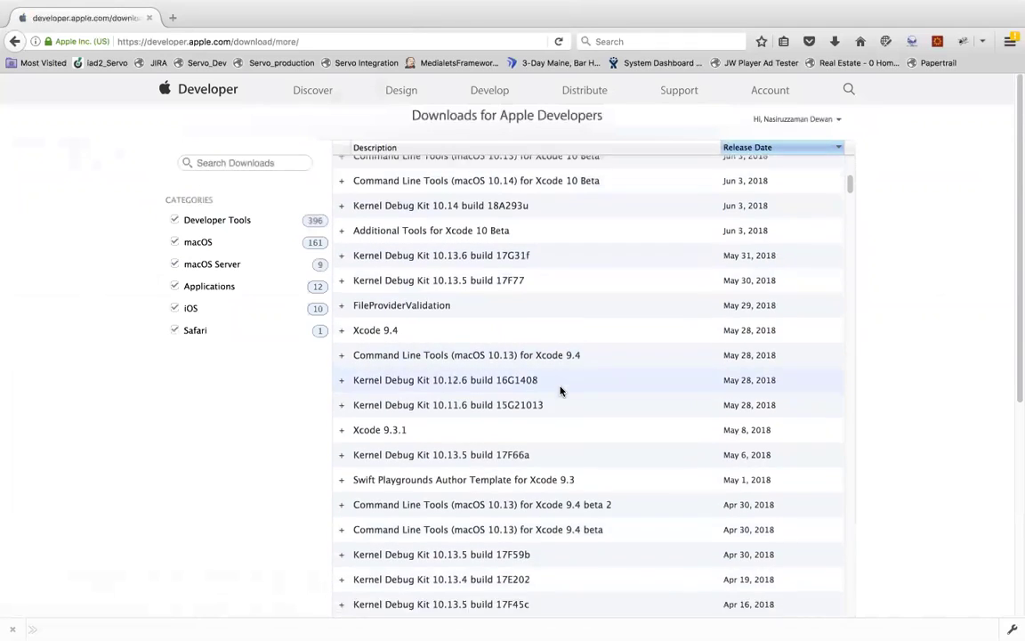
scroll(561, 391, "up", 15)
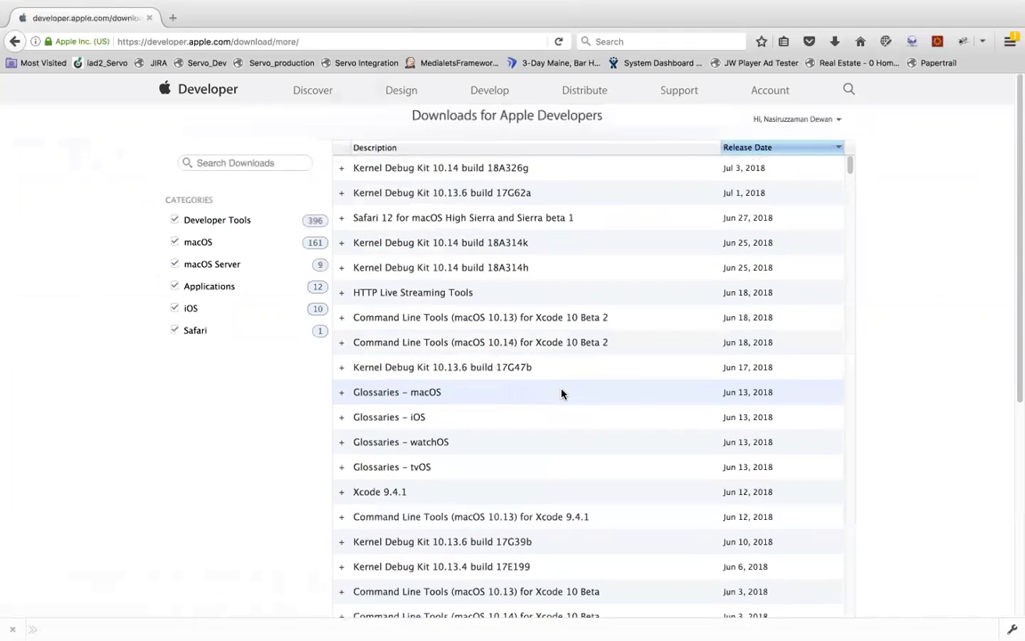
scroll(561, 393, "down", 2)
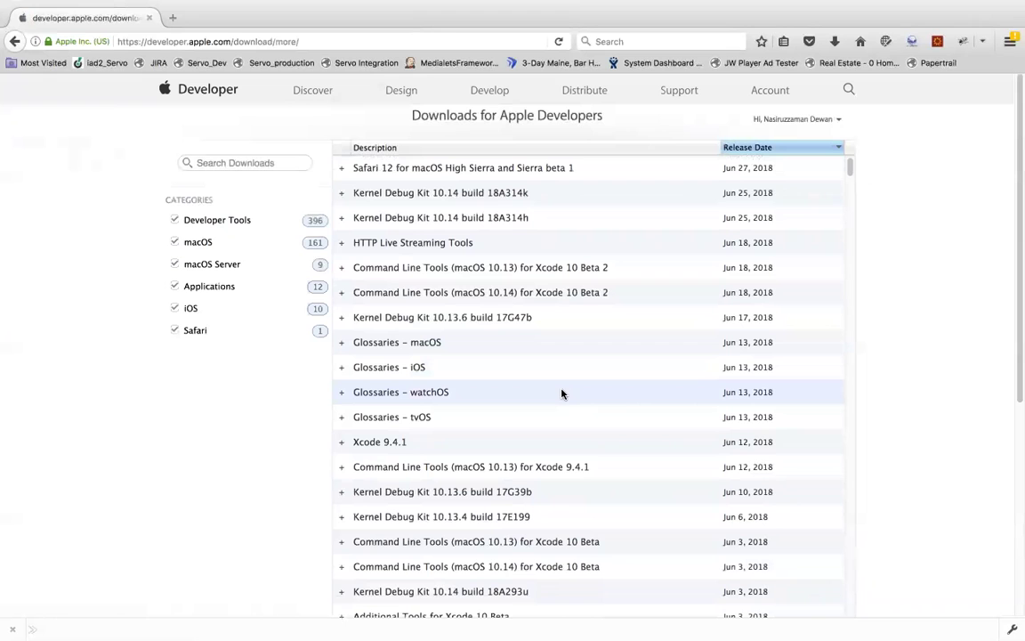
scroll(561, 393, "down", 6)
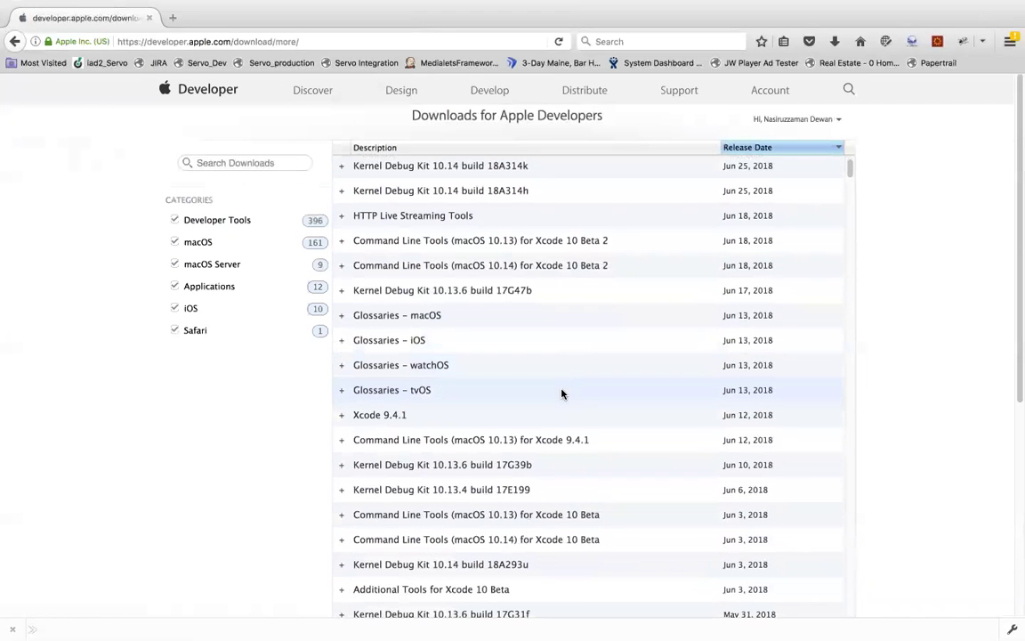
scroll(561, 393, "down", 20)
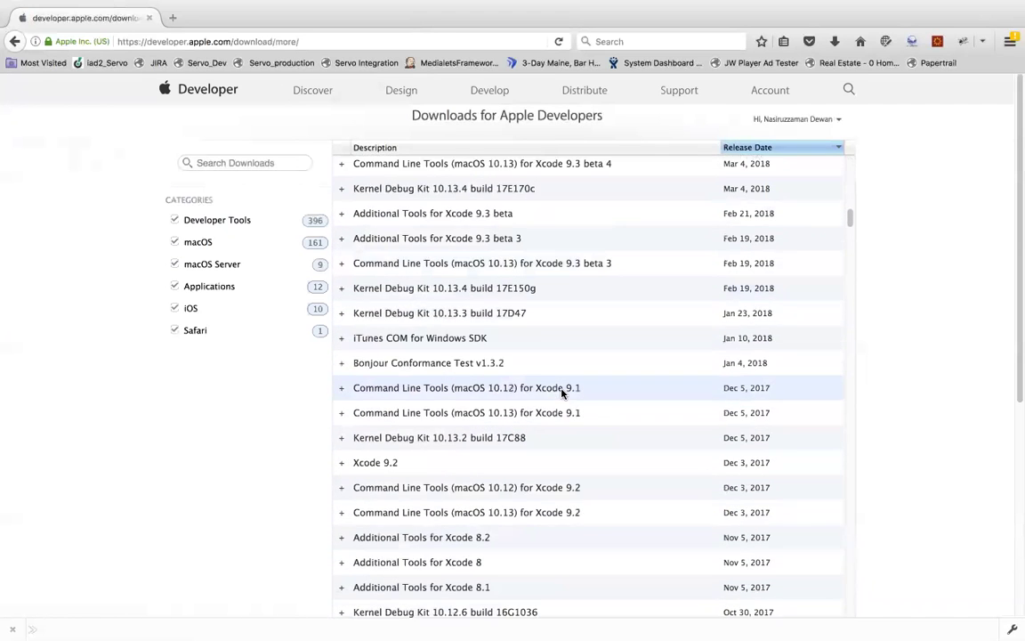
scroll(560, 393, "down", 15)
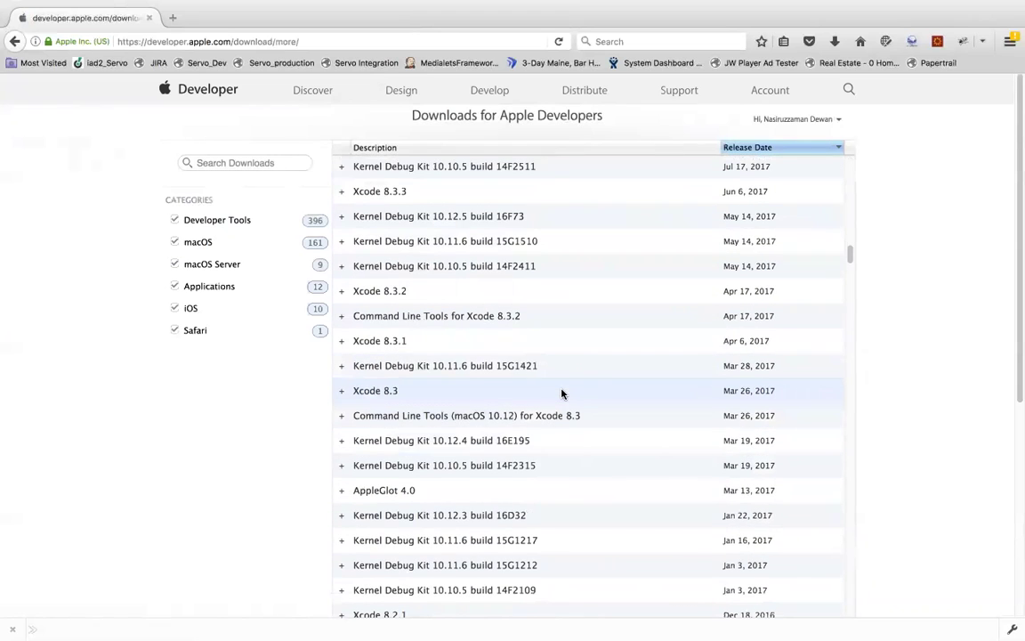
scroll(561, 393, "down", 5)
scroll(560, 394, "down", 13)
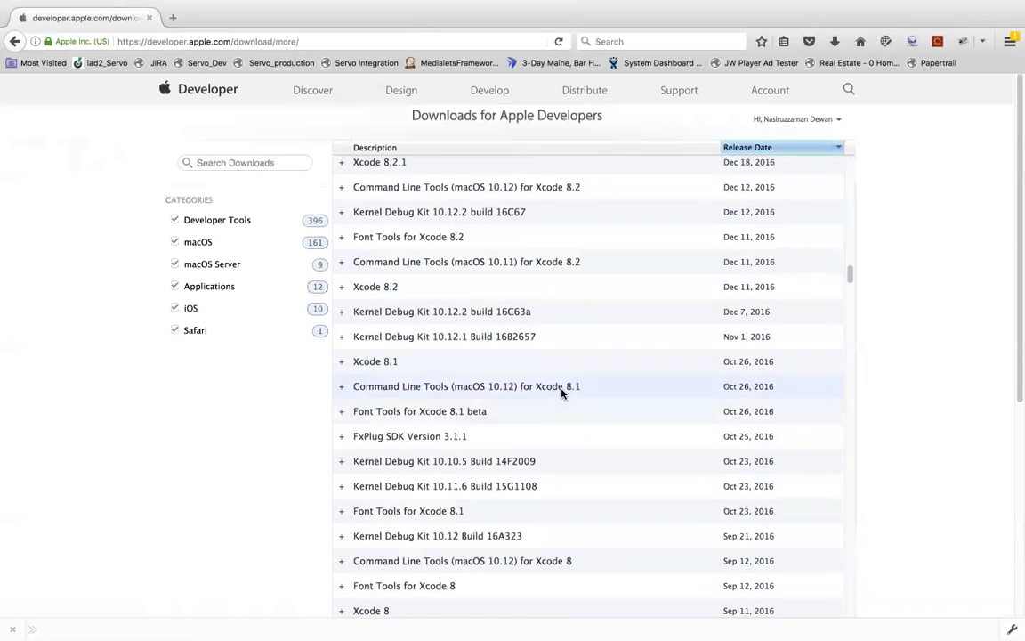
scroll(561, 394, "down", 5)
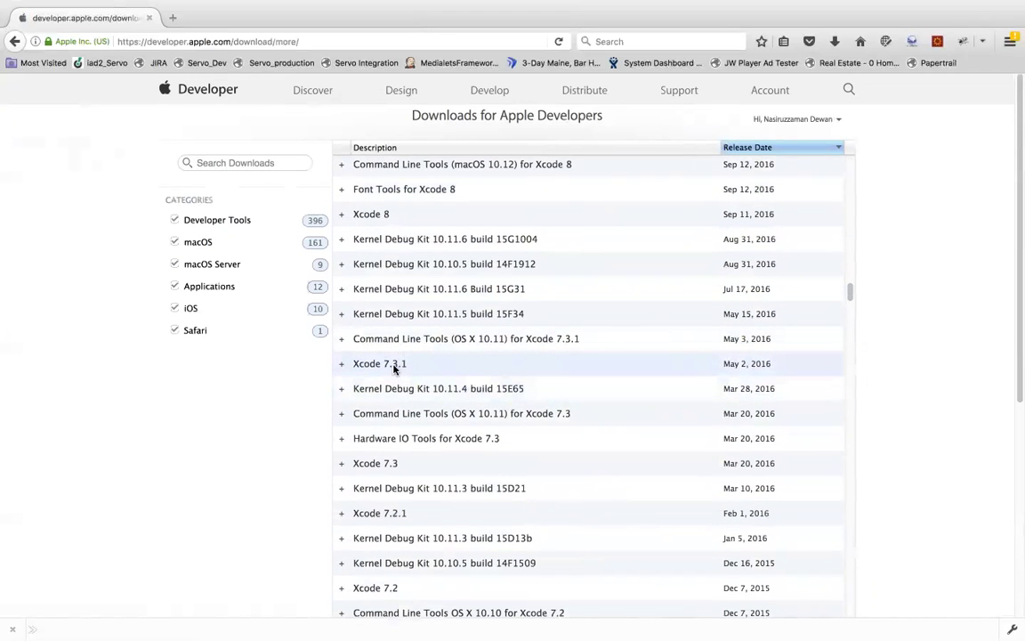
left_click(342, 366)
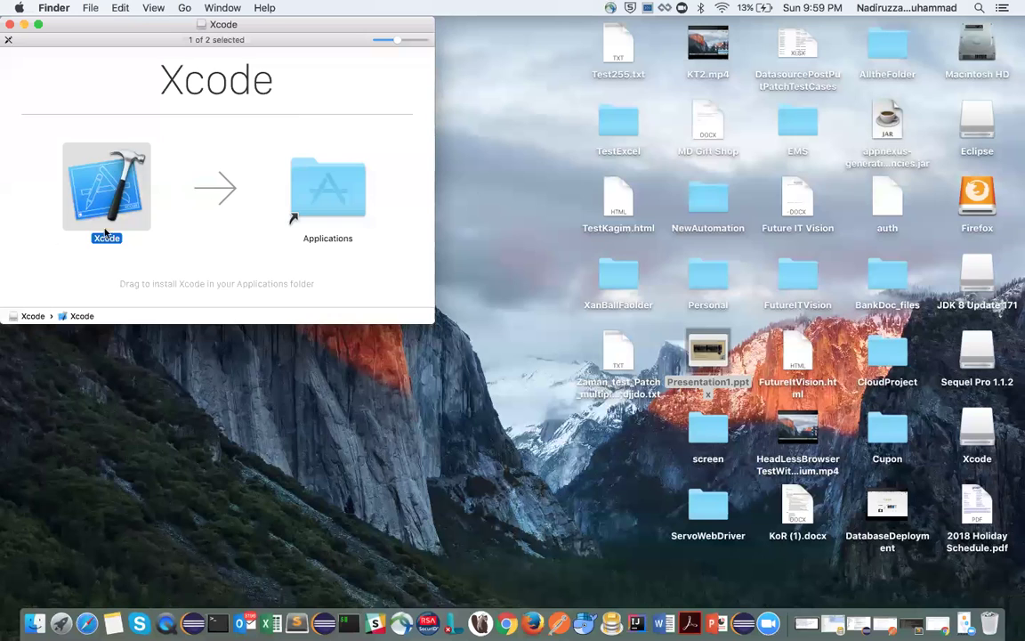
Step: Drag Xcode onto the Applications folder in the full-screen installer window to start the copy
left_click_drag(113, 198, 325, 189)
left_click(38, 25)
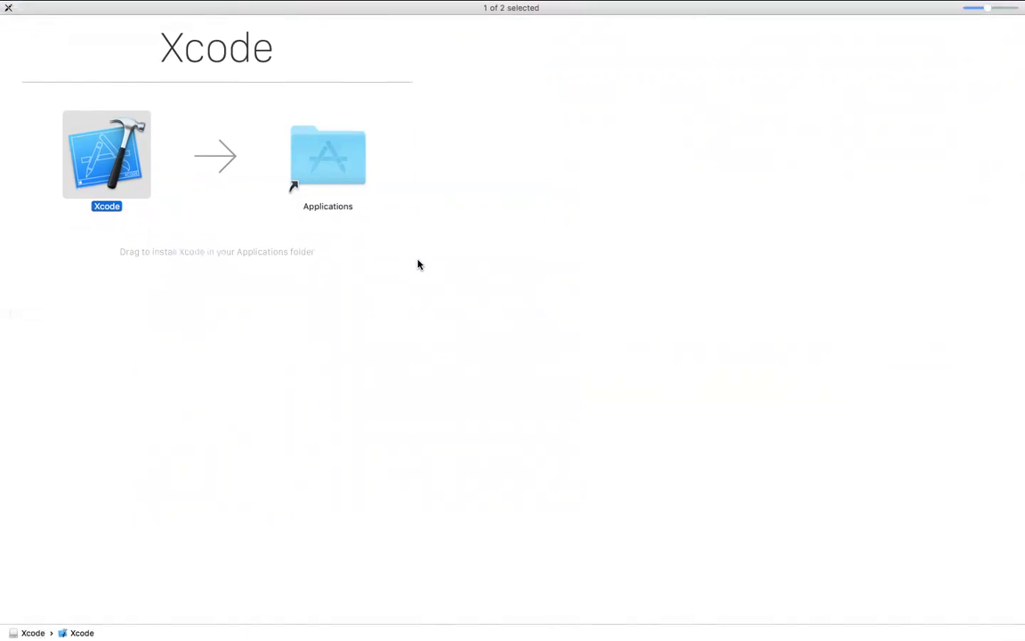
left_click_drag(100, 162, 336, 191)
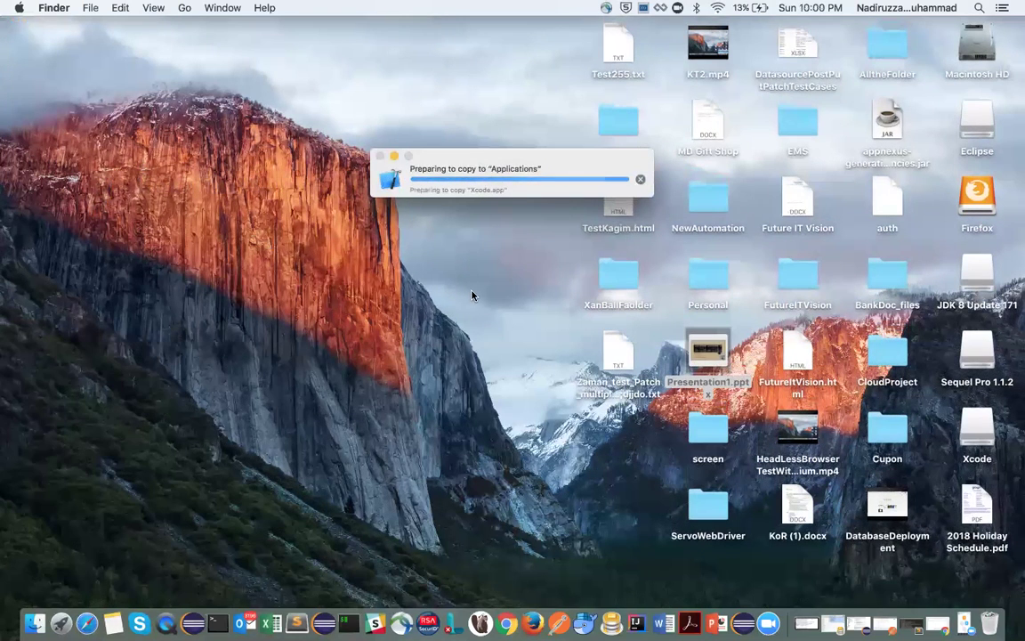
key("ctrl+Right")
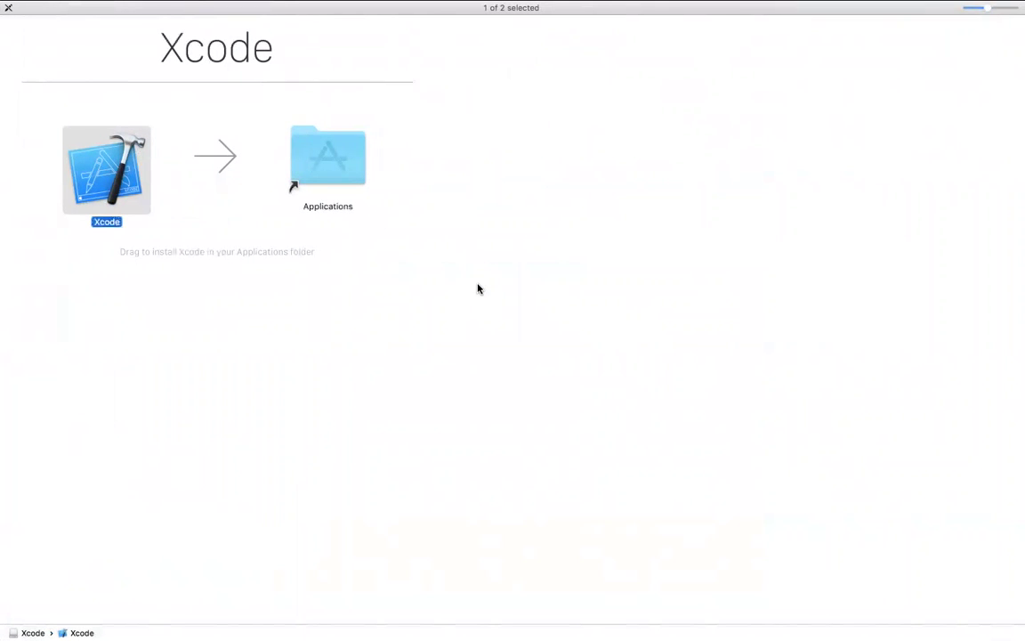
key("ctrl+Left")
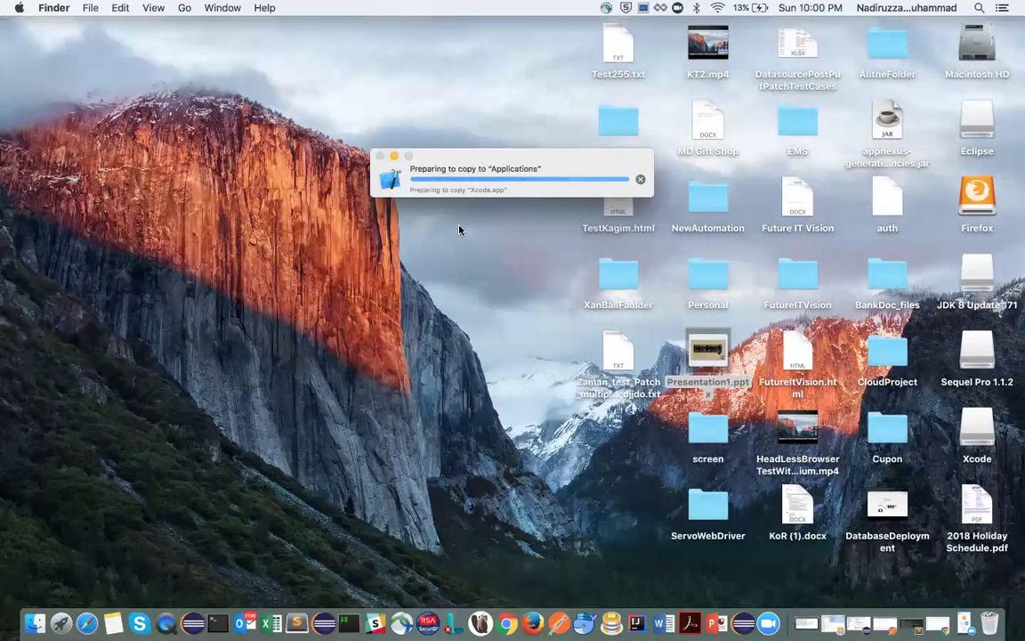
key("ctrl+Right")
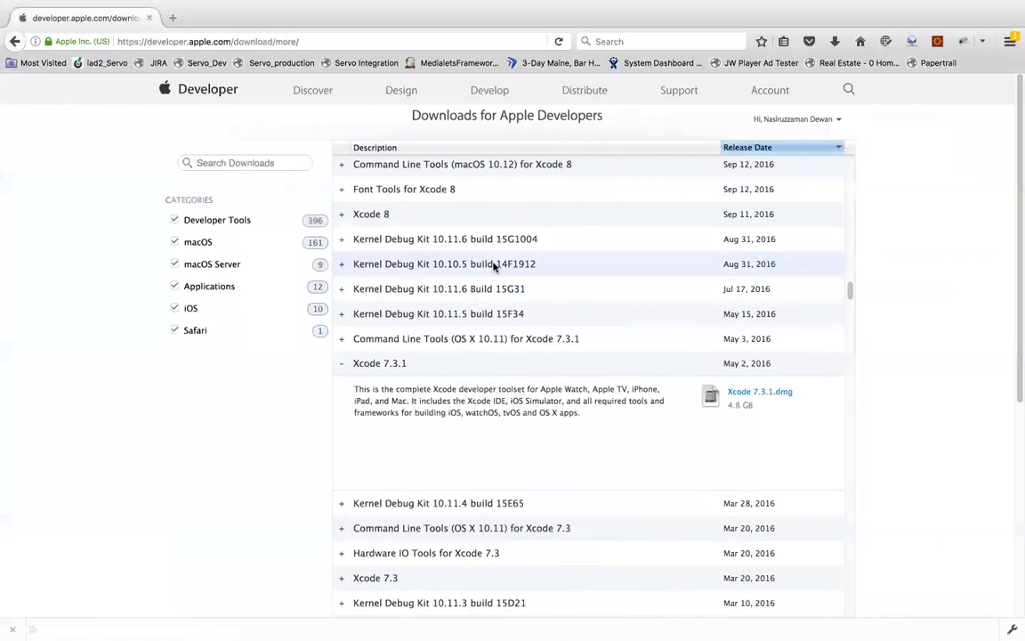
Step: Go back to the main Downloads page's Xcode releases, then switch to the desktop space
scroll(492, 267, "up", 3)
scroll(492, 267, "up", 20)
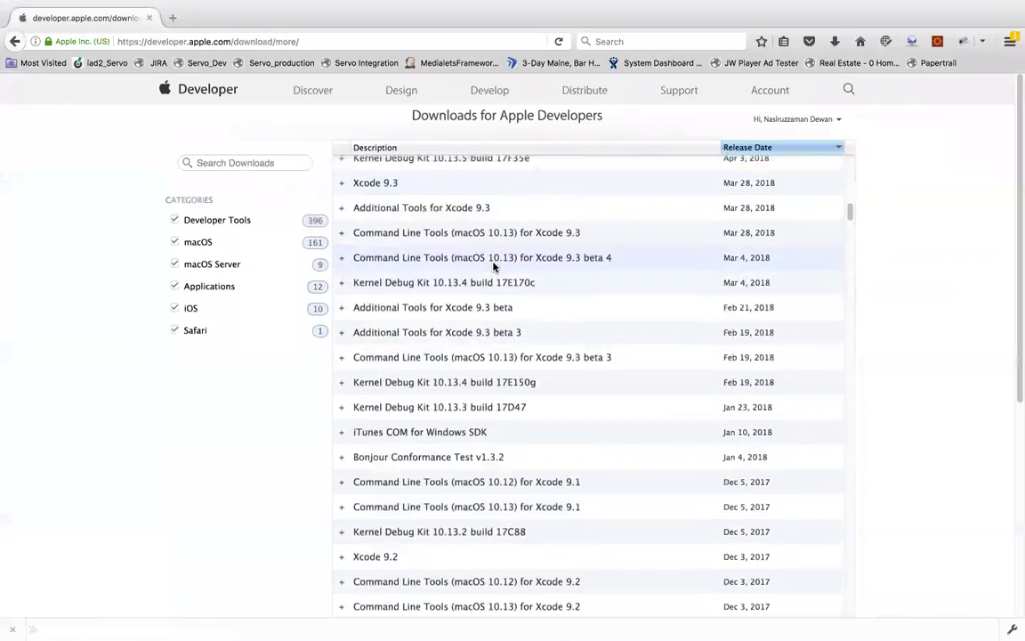
scroll(492, 267, "up", 5)
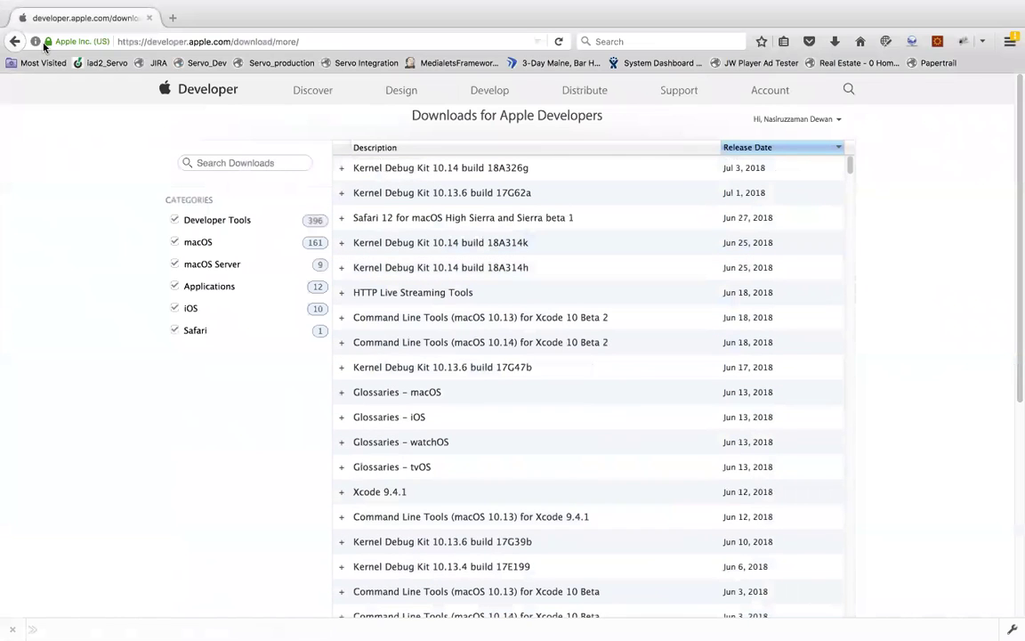
left_click(16, 42)
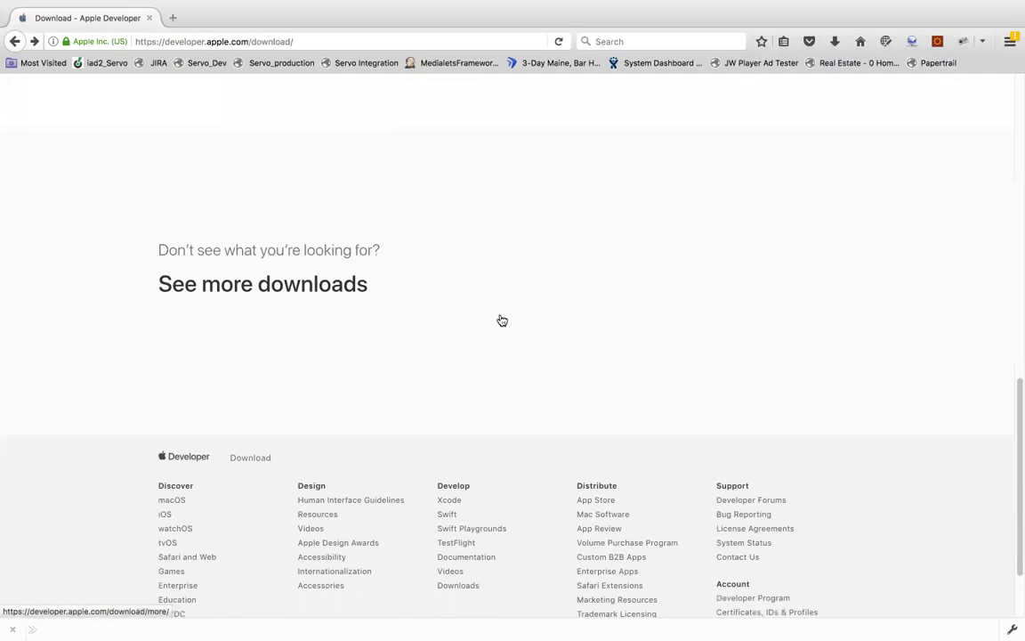
scroll(488, 305, "up", 10)
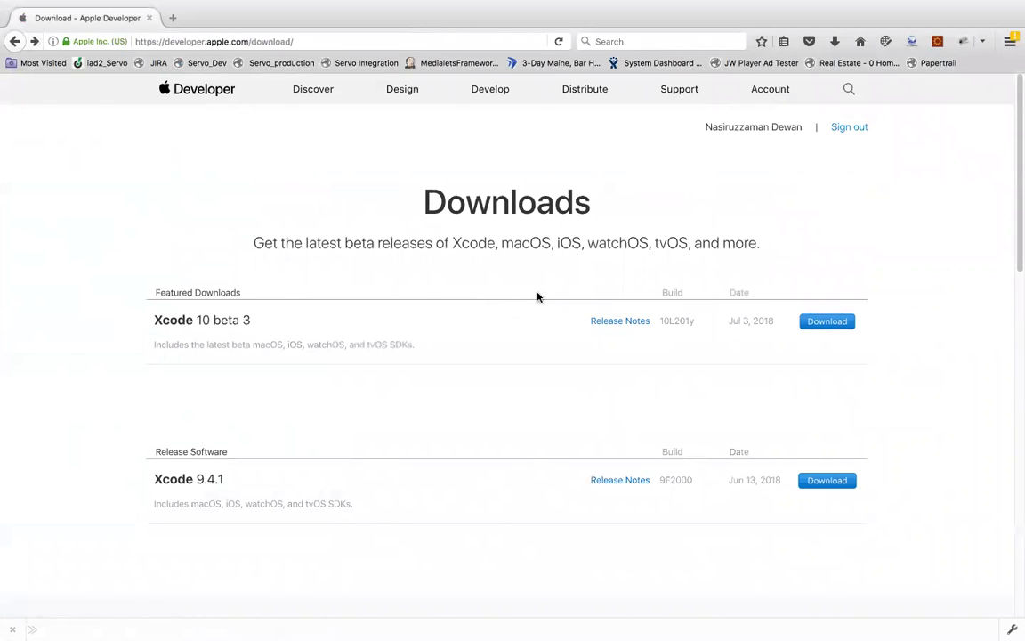
key("ctrl+Left")
key("ctrl+Left")
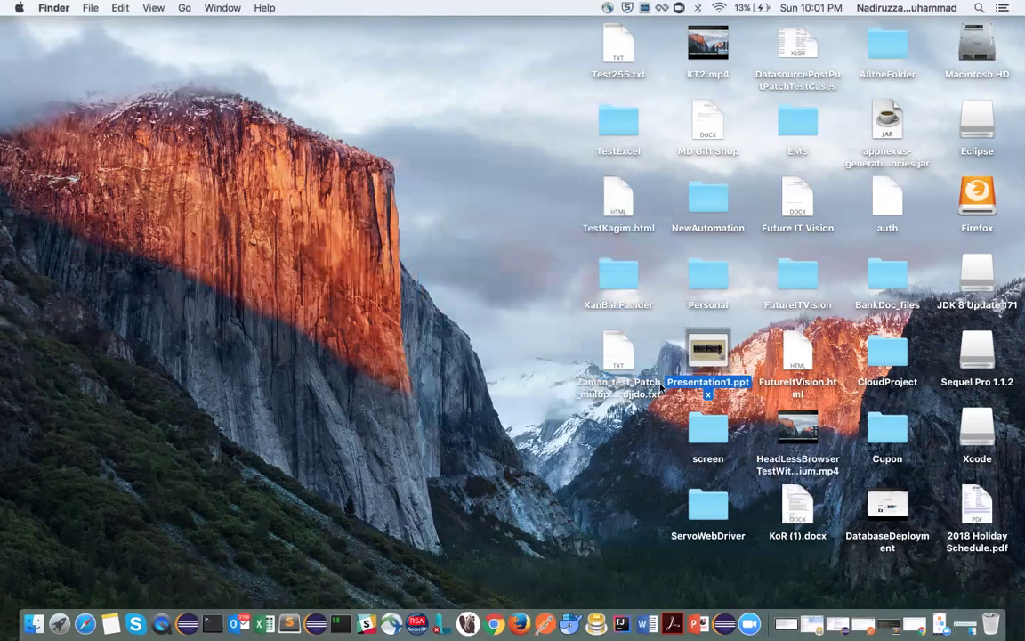
Step: Restore the Xcode copy-to-Applications progress window, mute the sound, and return to the installer
key("ctrl+Right")
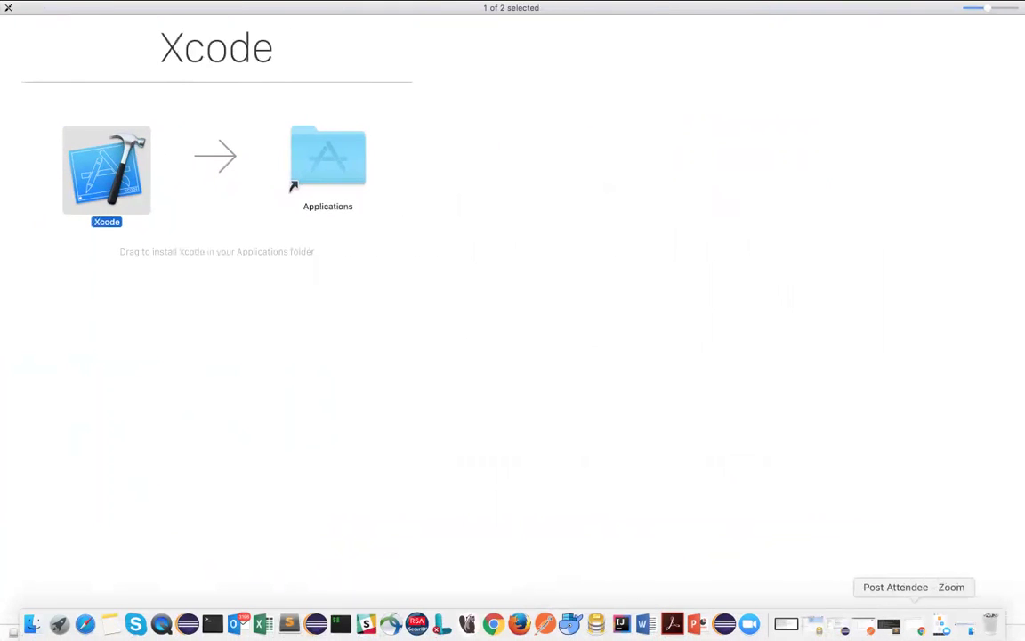
left_click(964, 623)
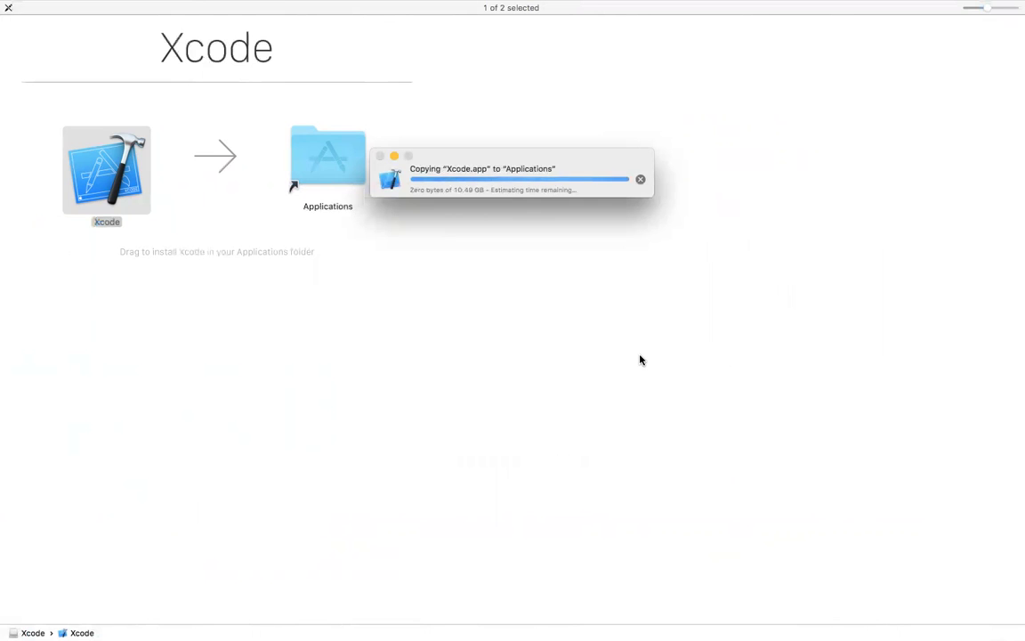
key("XF86AudioMute")
key("XF86AudioMute")
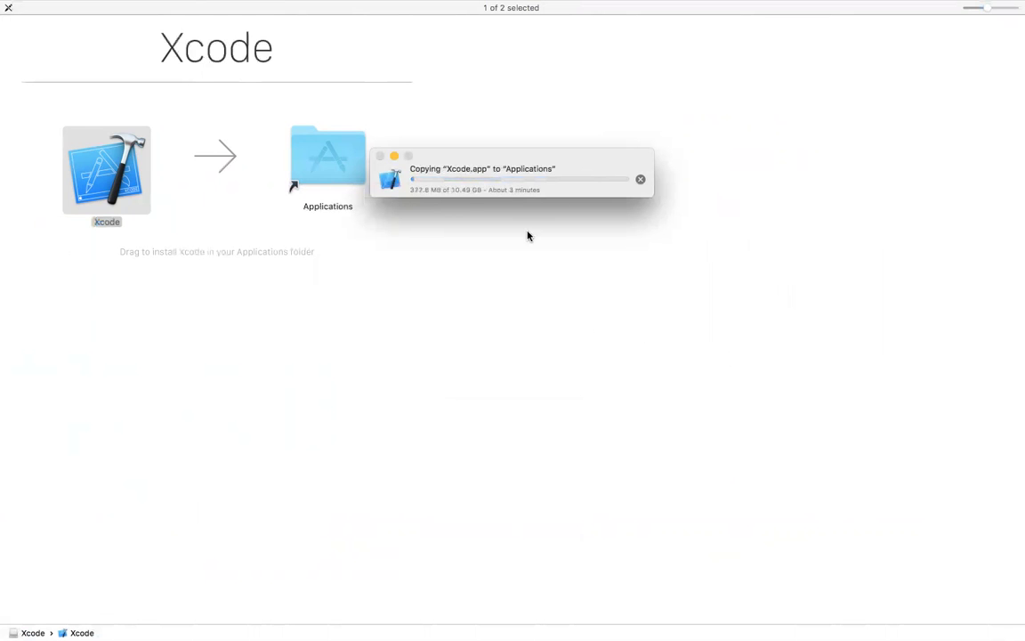
mouse_move(585, 623)
key("F12")
key("ctrl+Left")
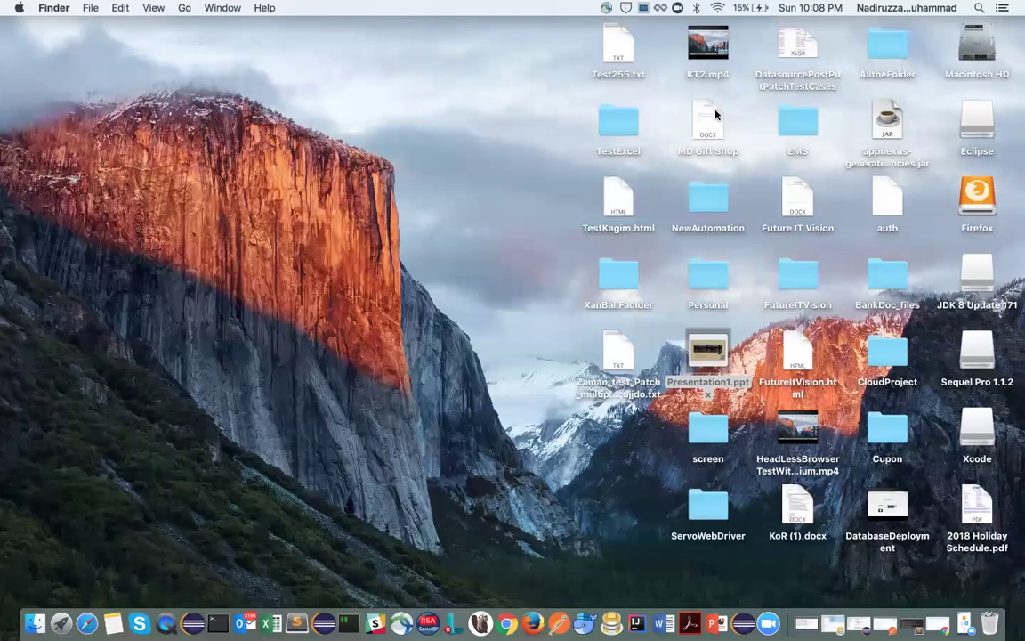
key("ctrl+Right")
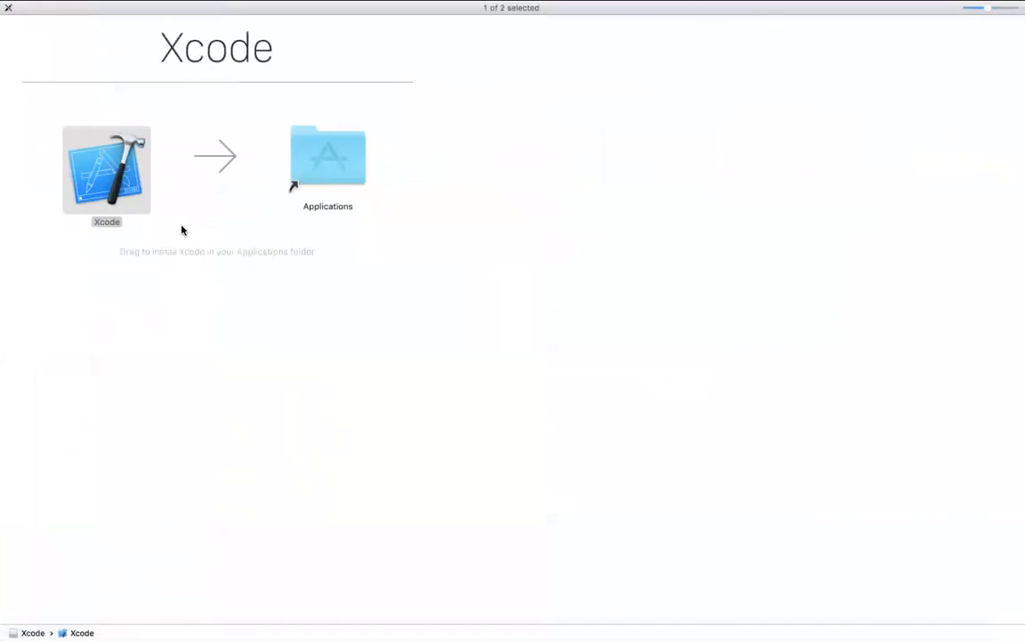
Step: Check the Applications folder for the copied Xcode, then close that window
double_click(293, 174)
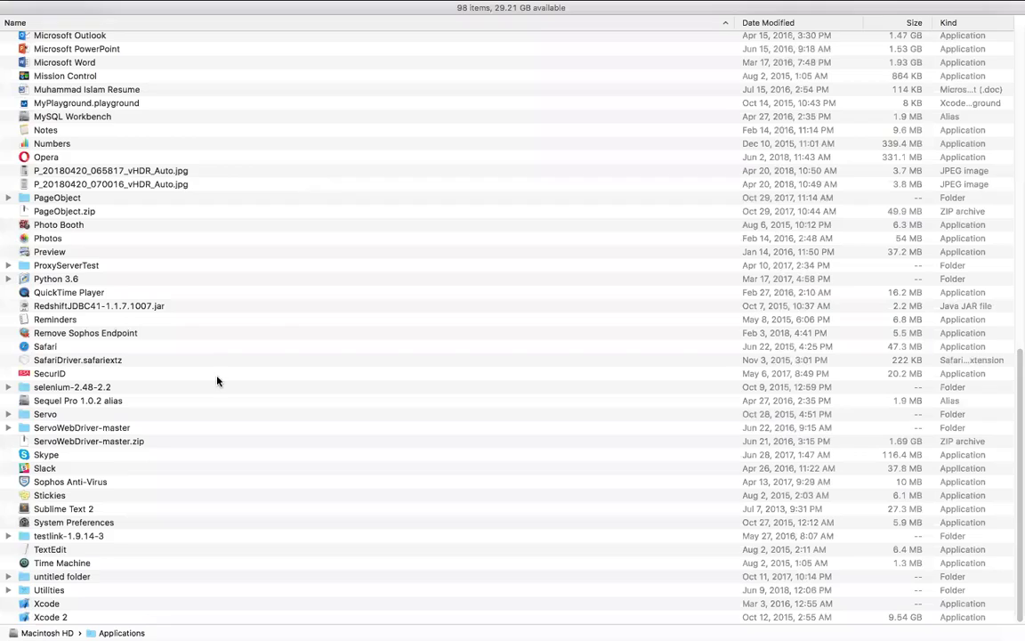
scroll(217, 380, "up", 10)
scroll(217, 380, "down", 10)
left_click(8, 23)
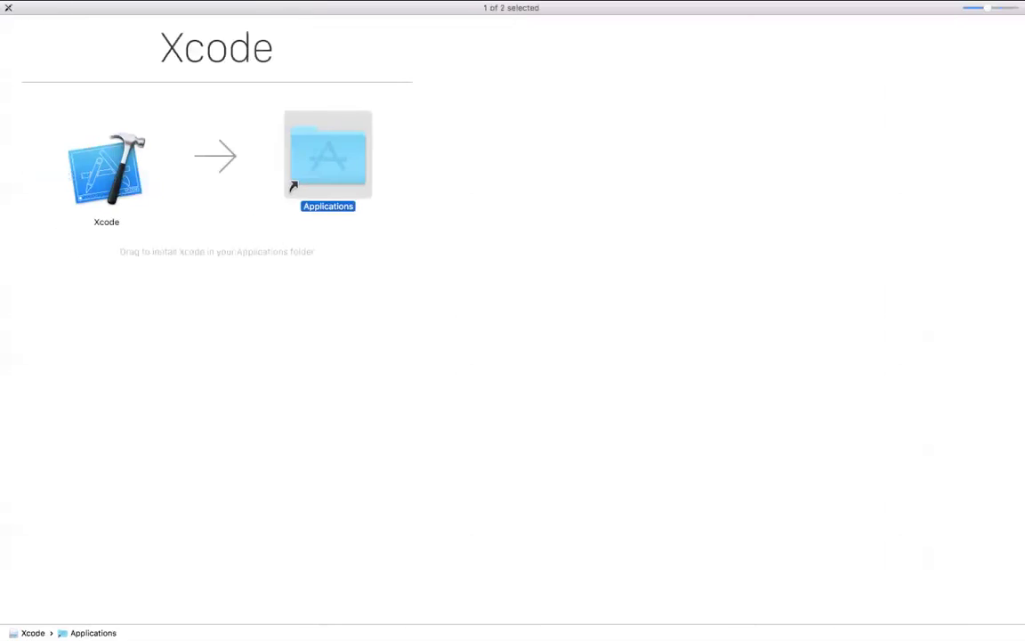
Step: Close the Xcode disk-image window and bring up the Launchpad app grid
mouse_move(65, 628)
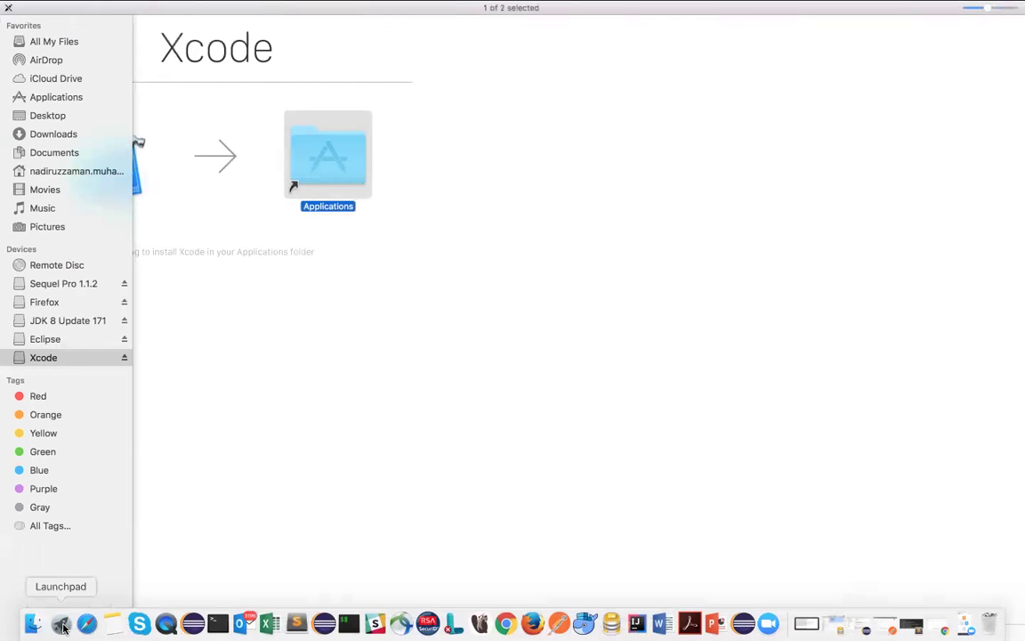
left_click(62, 628)
left_click(522, 435)
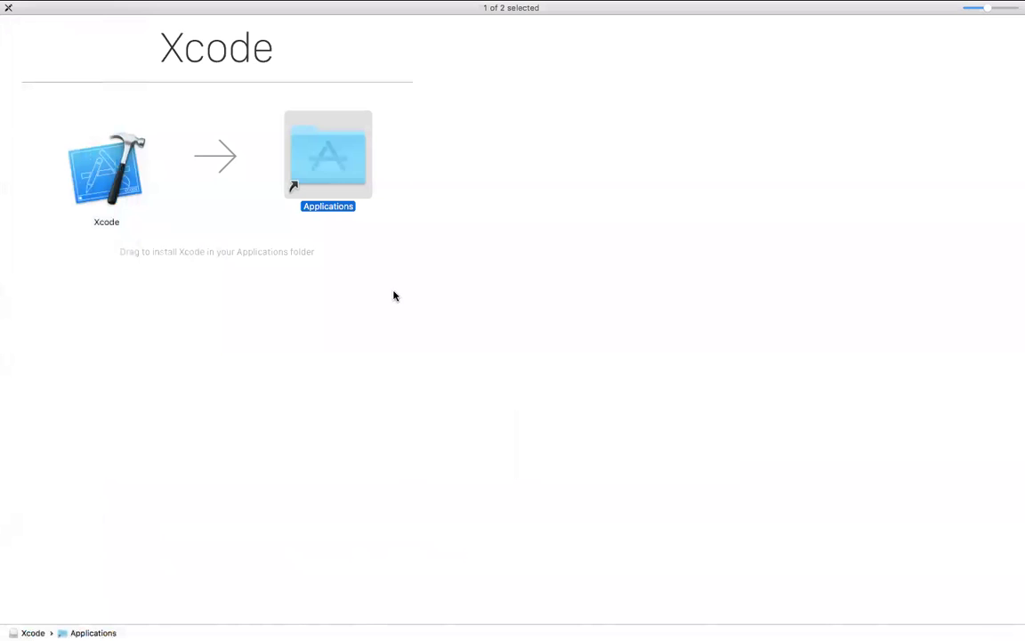
left_click(9, 24)
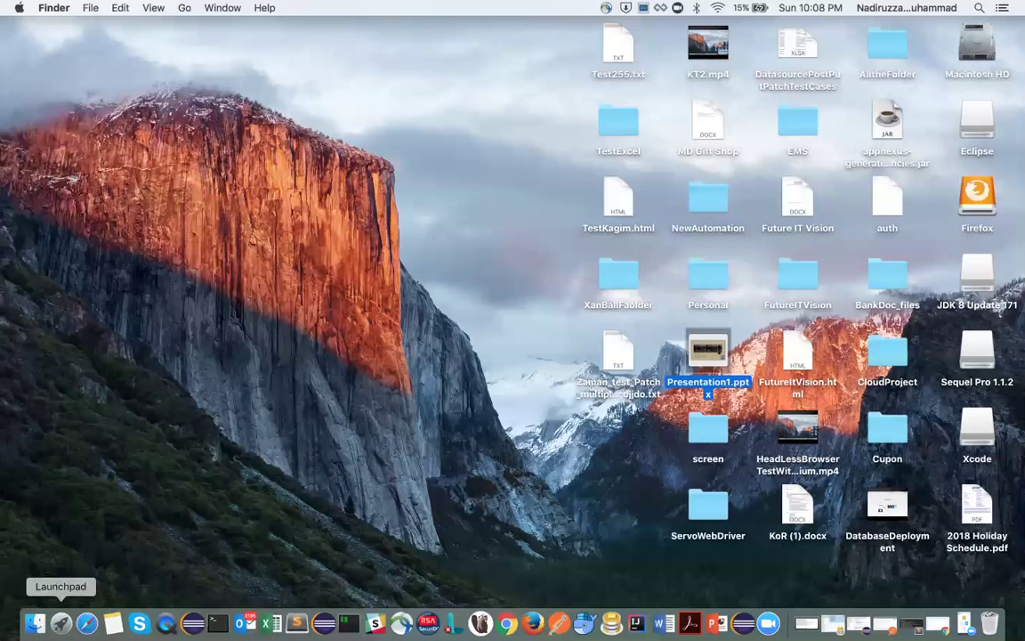
left_click(60, 625)
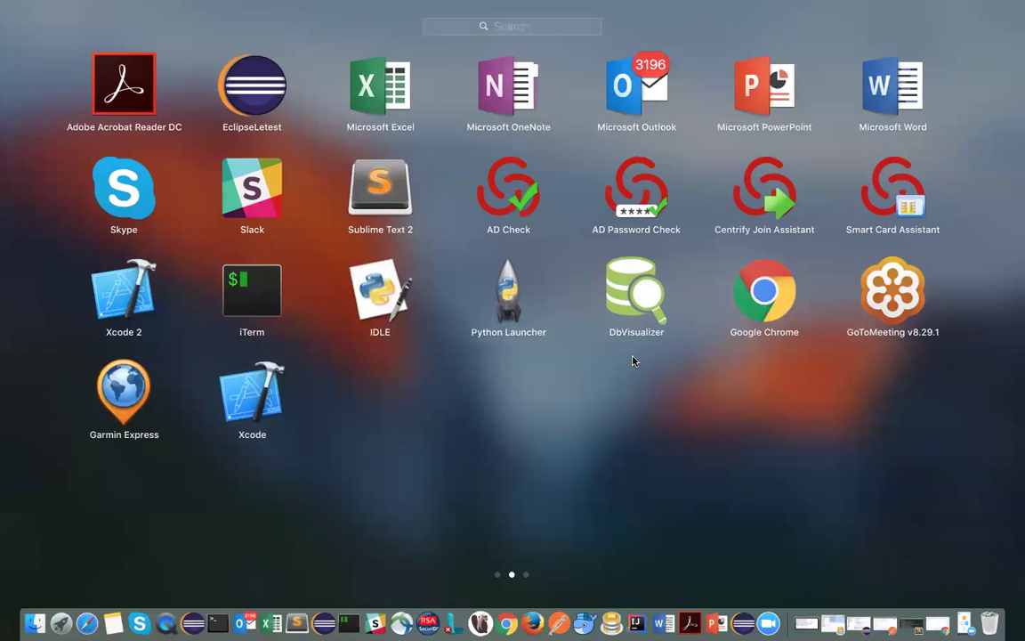
Step: Launch Xcode from Launchpad and set its Dock icon to Keep in Dock
left_click(255, 394)
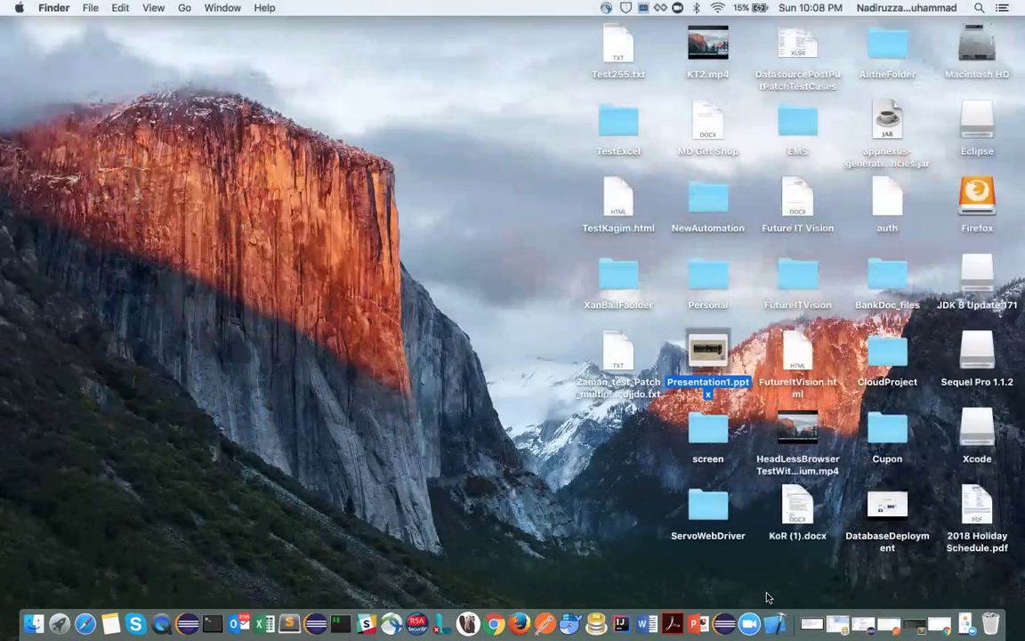
right_click(775, 622)
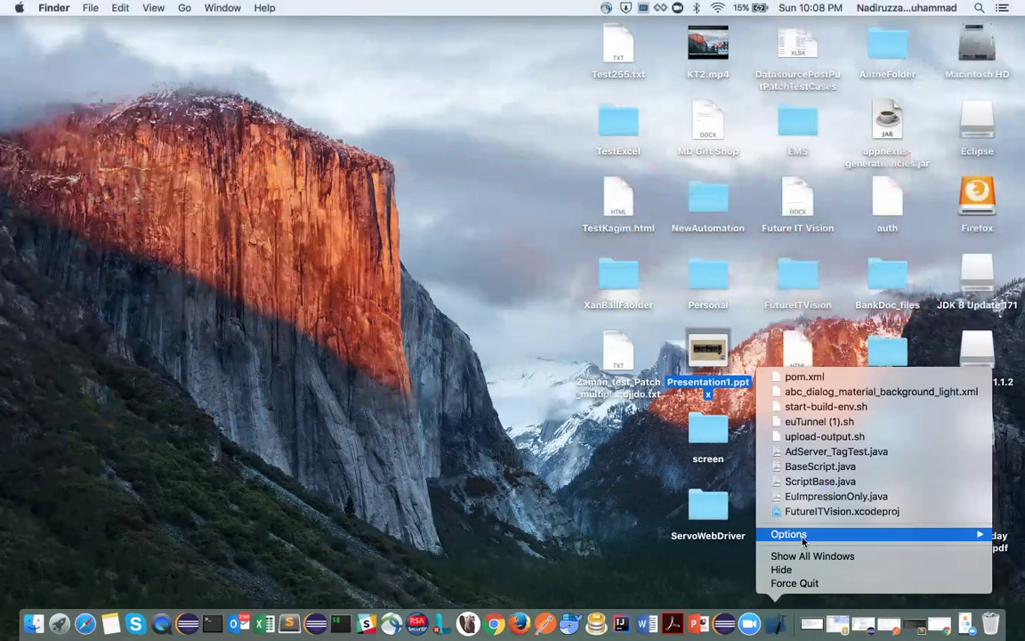
mouse_move(803, 535)
left_click(686, 533)
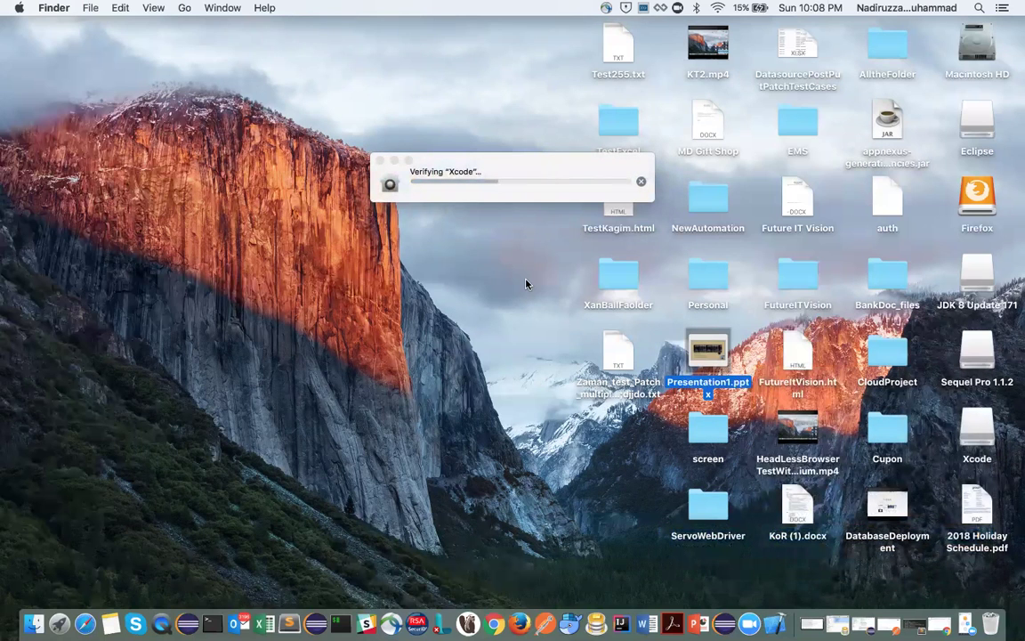
Step: While Xcode verifies, check the browser space, then reopen Launchpad
key("ctrl+Right")
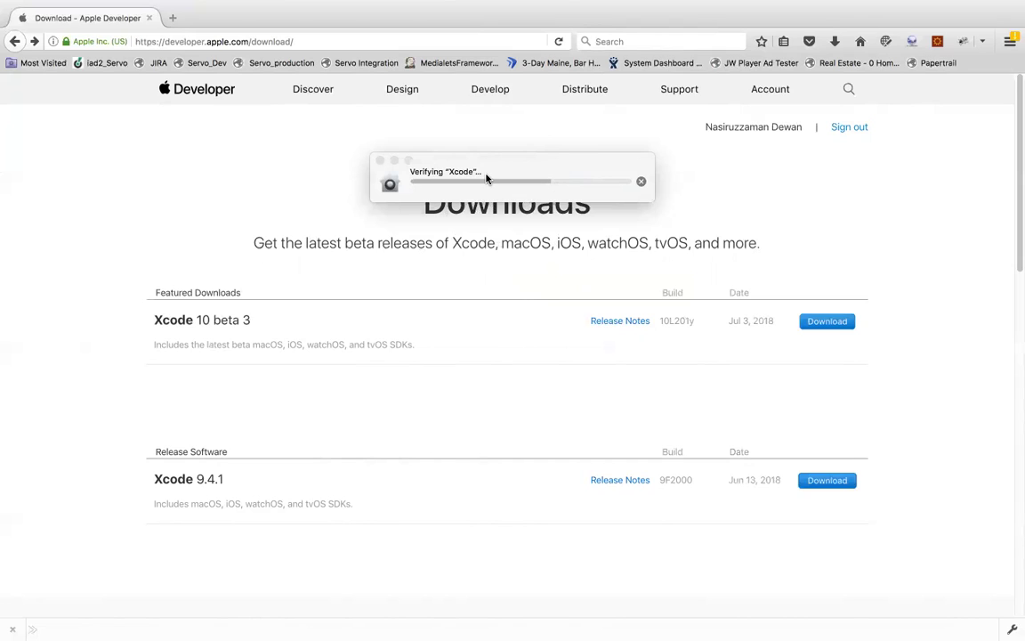
key("F11")
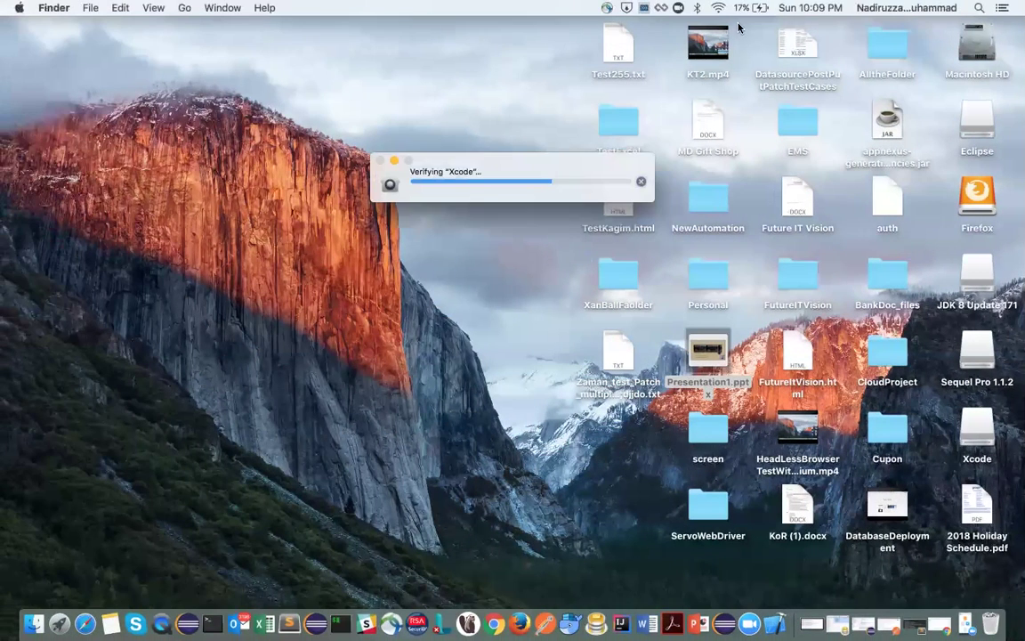
key("F4")
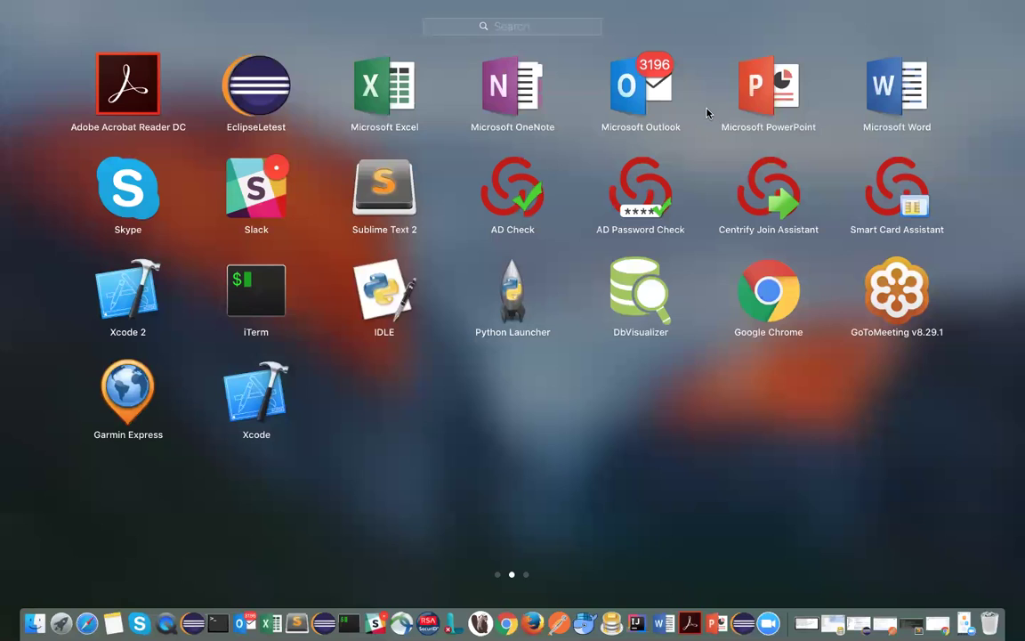
Step: Launch Xcode 2 and switch spaces back to the desktop with its Welcome window
left_click(123, 276)
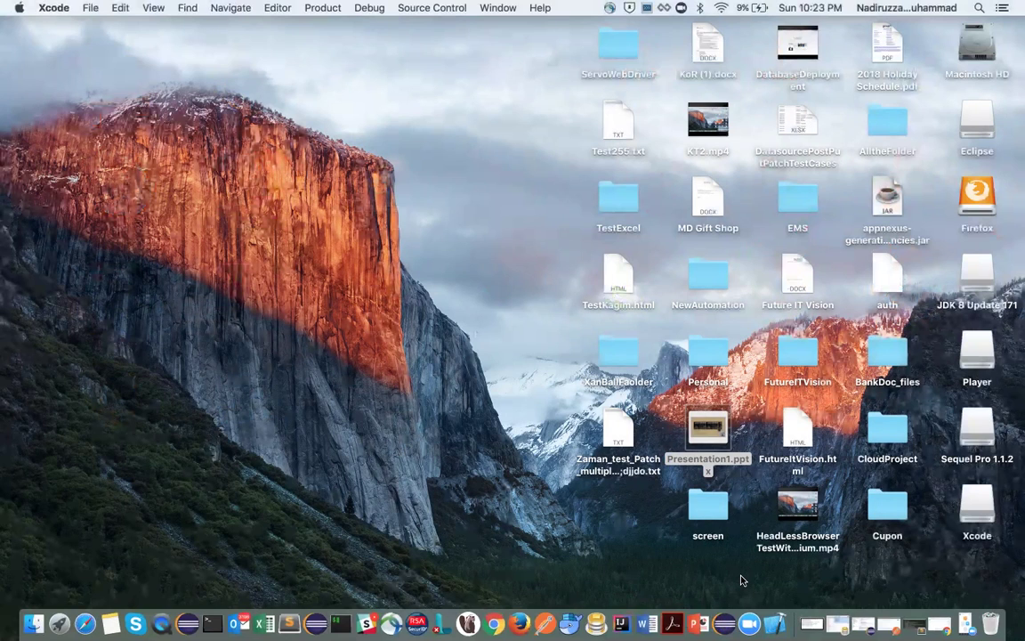
key("ctrl+Right")
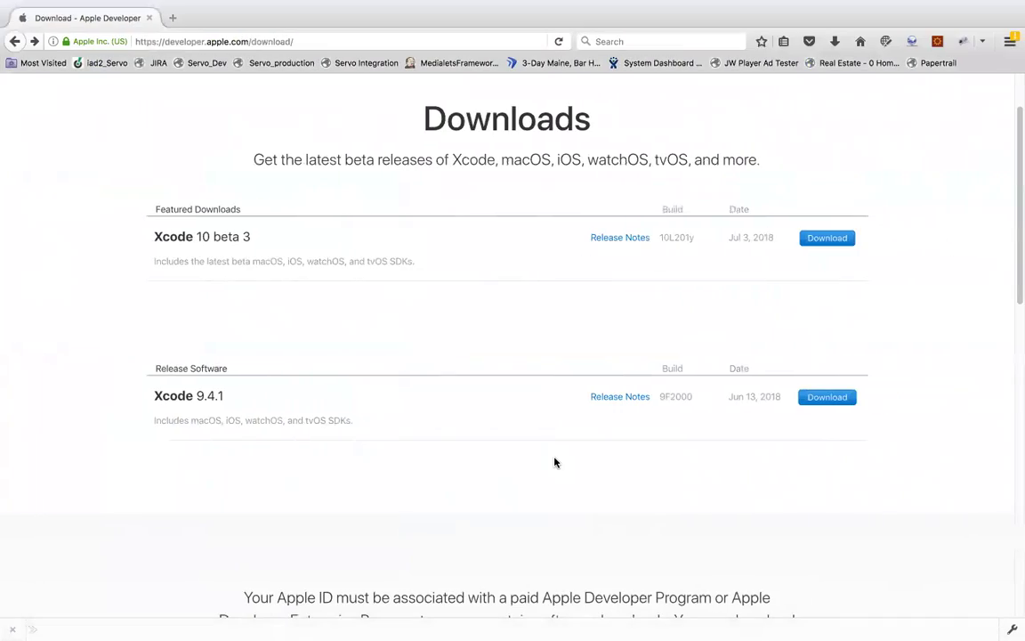
key("ctrl+Left")
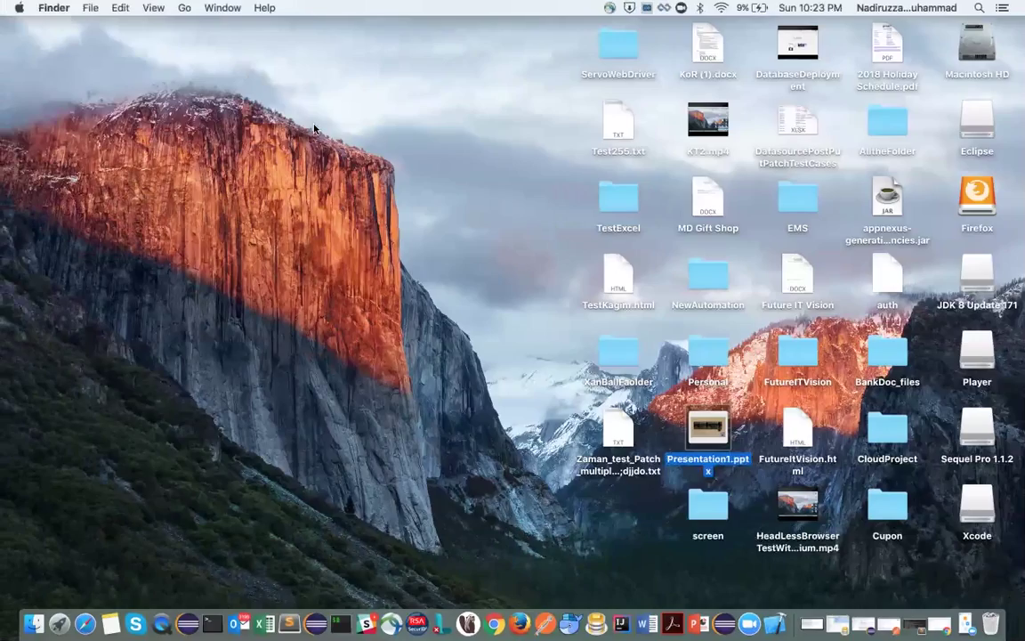
key("ctrl+Right")
key("ctrl+Right")
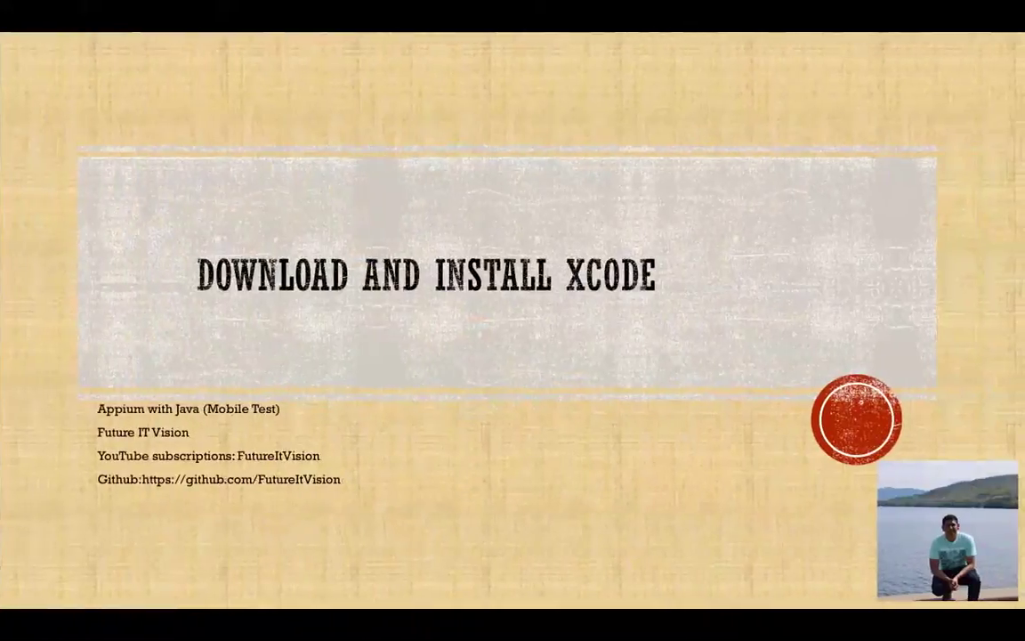
key("ctrl+Left")
key("ctrl+Left")
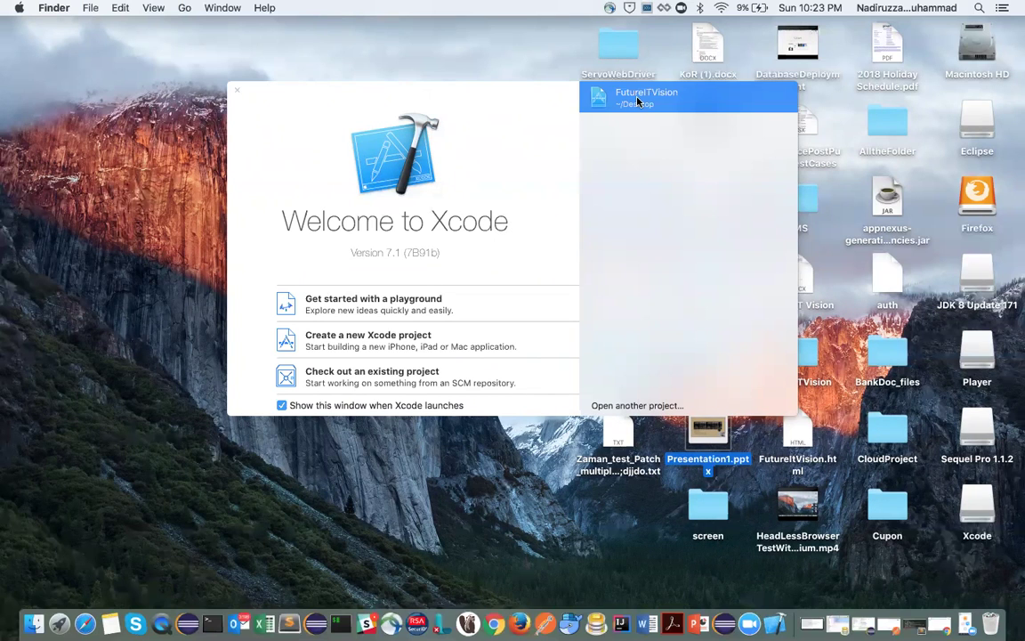
Step: Create a new Single View Application project with Product Name 'Test'
left_click(368, 339)
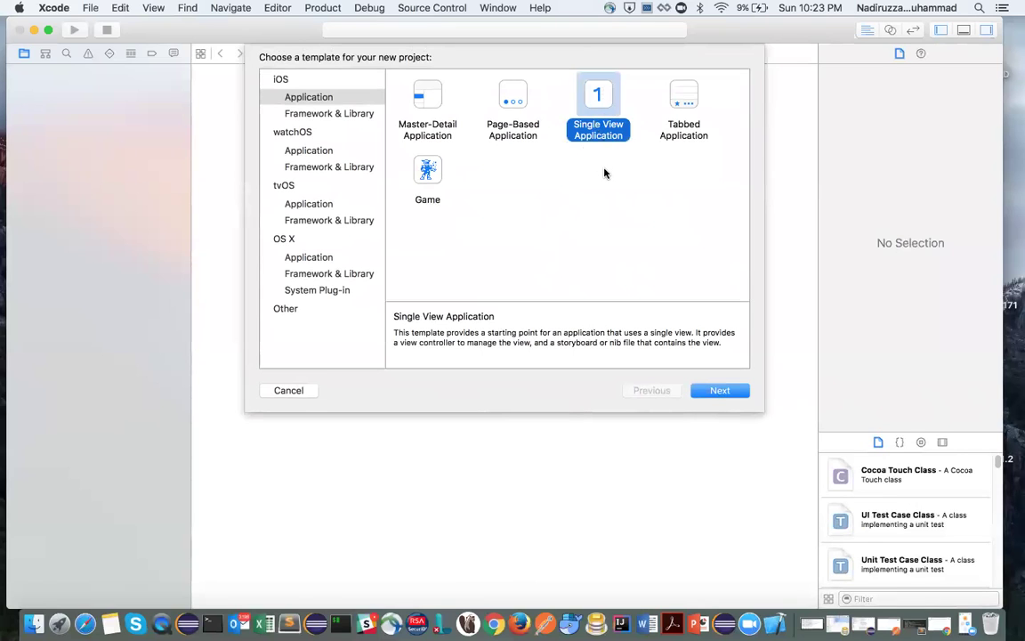
left_click(718, 391)
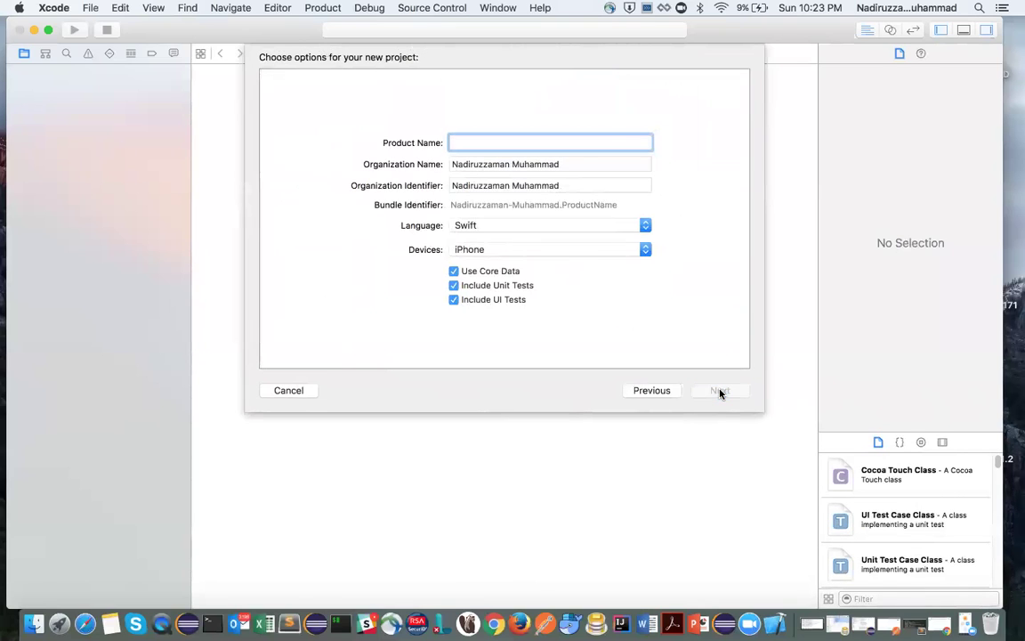
type("Test")
left_click(712, 390)
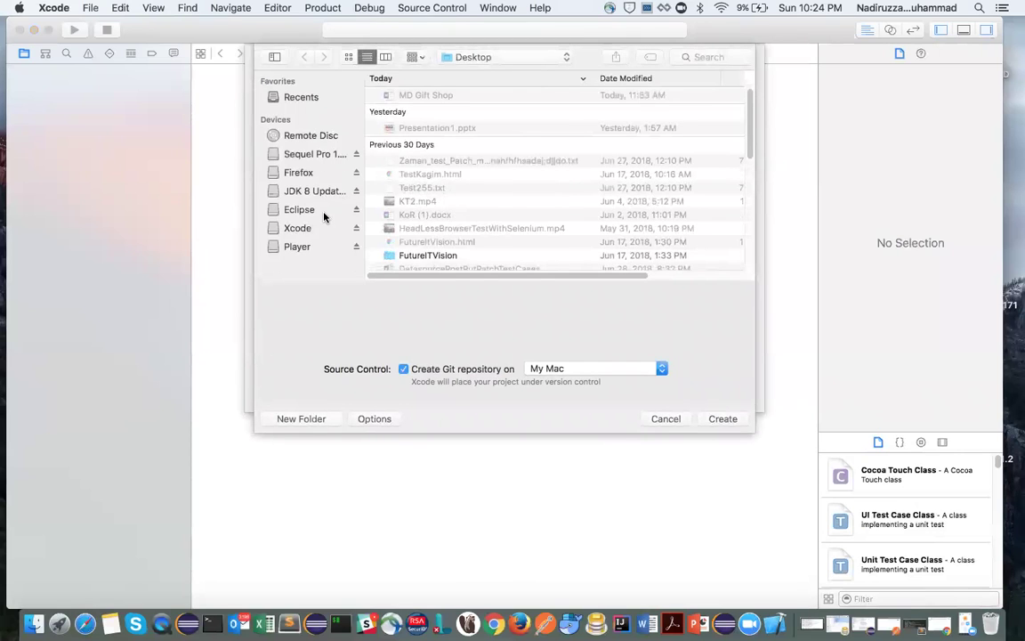
Step: Save the Test project to the Desktop, confirm the iPhone 6s Plus target, and run it
left_click(723, 419)
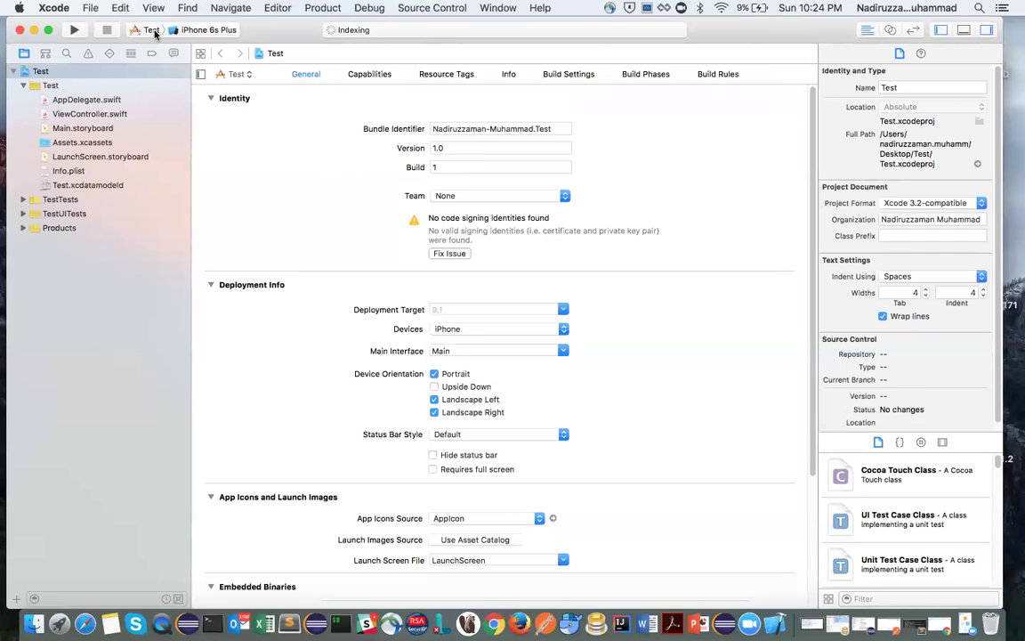
left_click(181, 31)
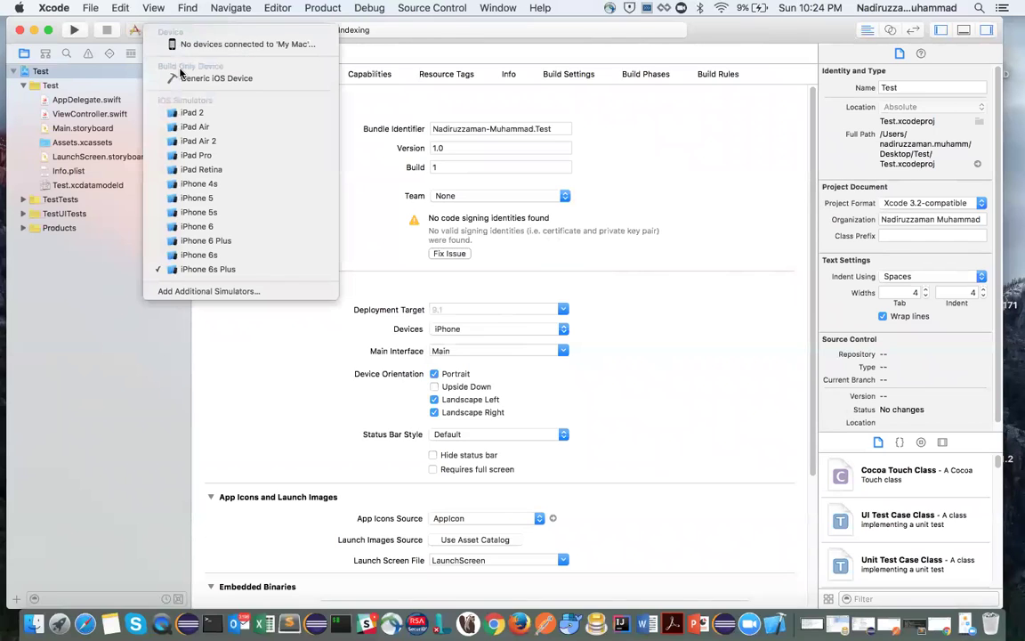
left_click(325, 120)
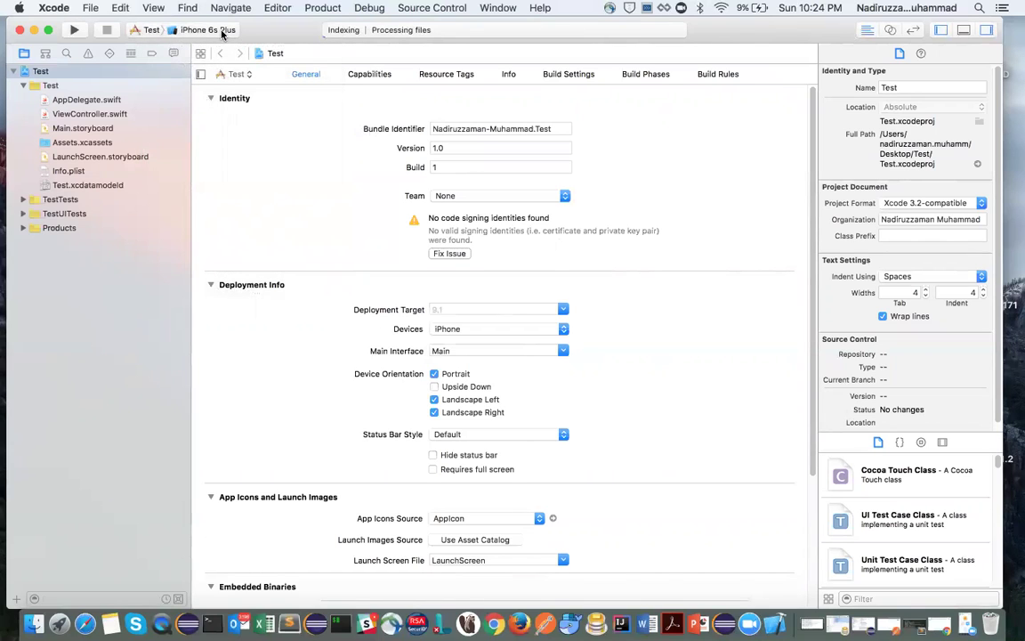
left_click(74, 32)
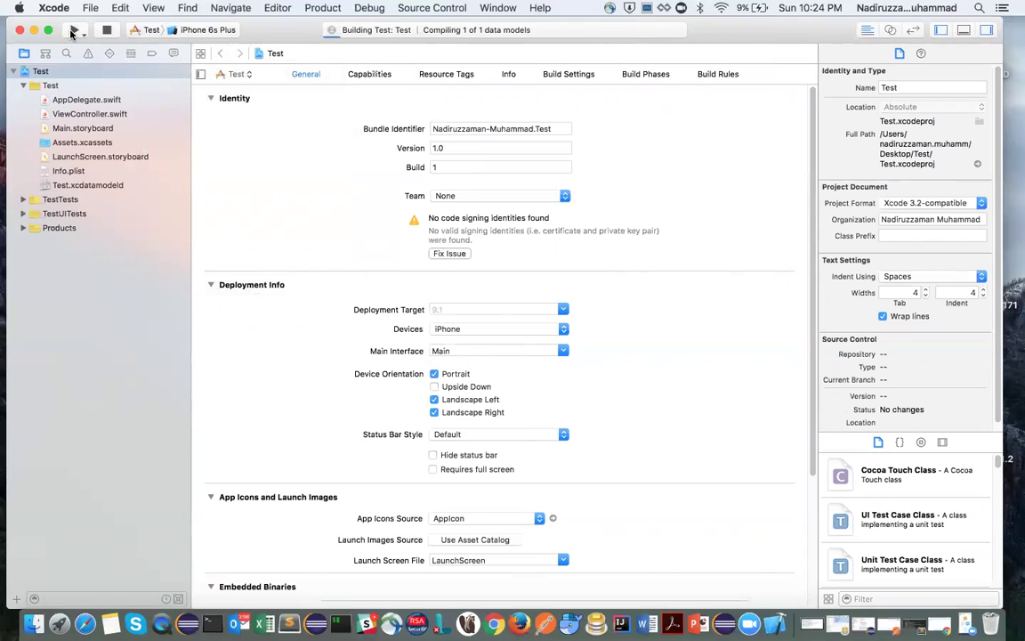
left_click(48, 30)
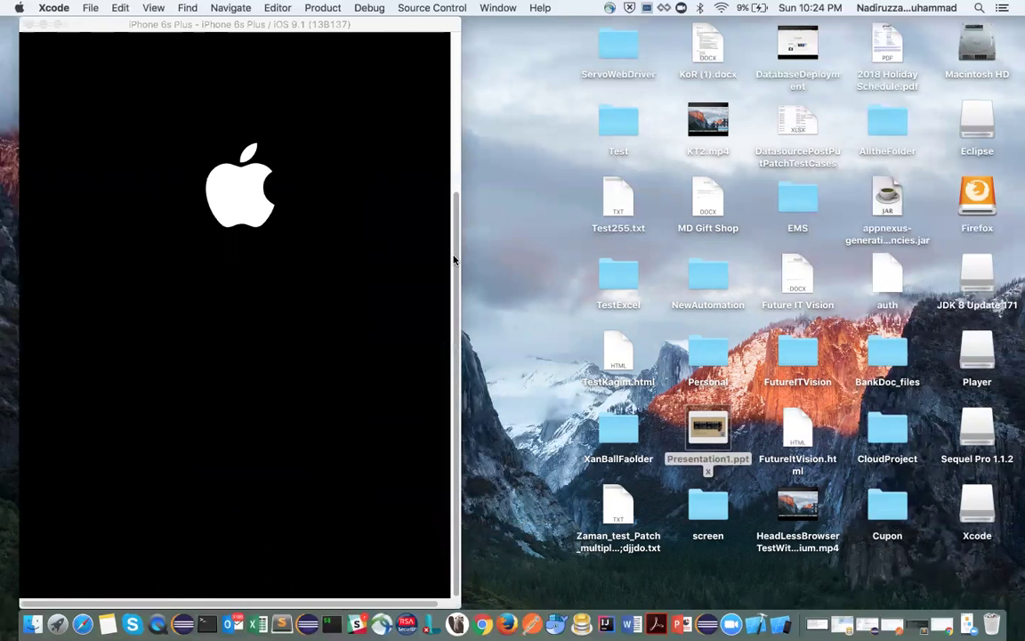
Step: Let the iPhone 6s Plus simulator boot and run Test, then open Xcode's Window menu
left_click_drag(454, 259, 449, 7)
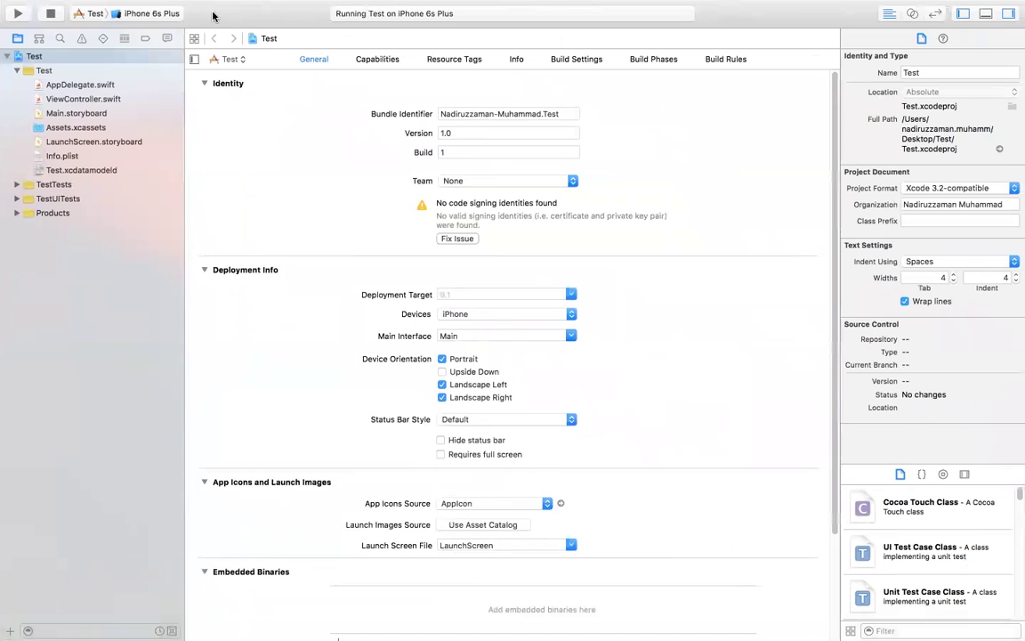
mouse_move(446, 4)
left_click(499, 8)
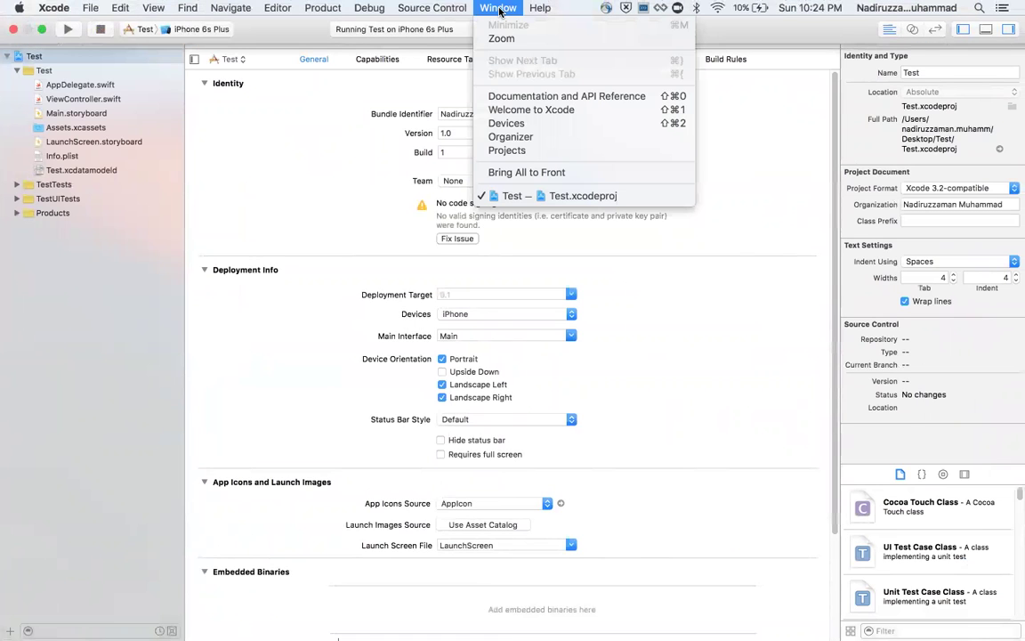
Step: Open Window > Devices, scroll through the installed simulators, then switch Spaces to the browser
left_click(508, 124)
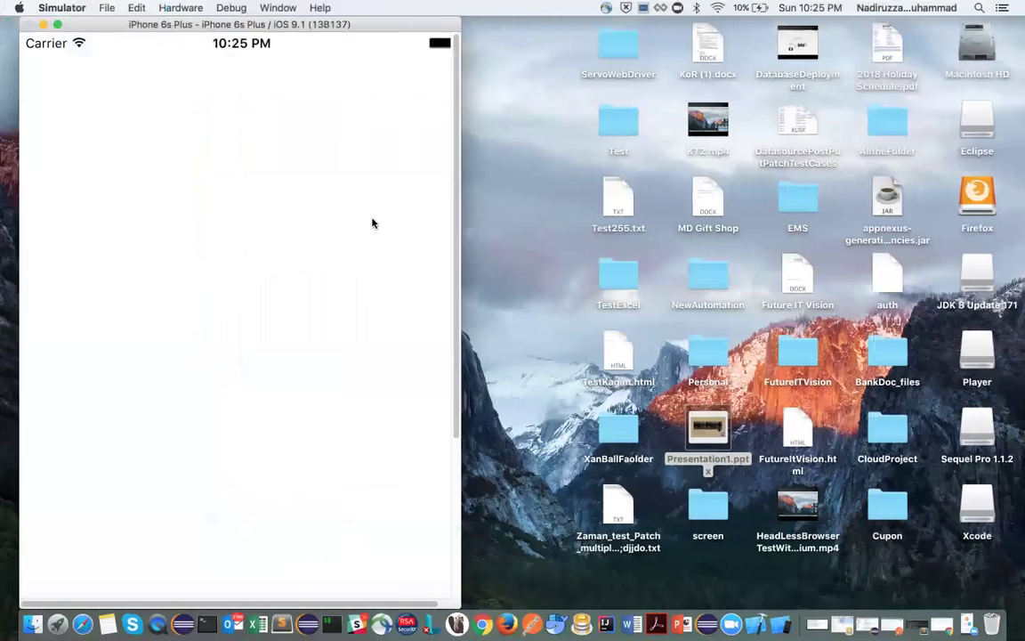
key("ctrl+Right")
scroll(25, 160, "down", 3)
scroll(25, 159, "down", 10)
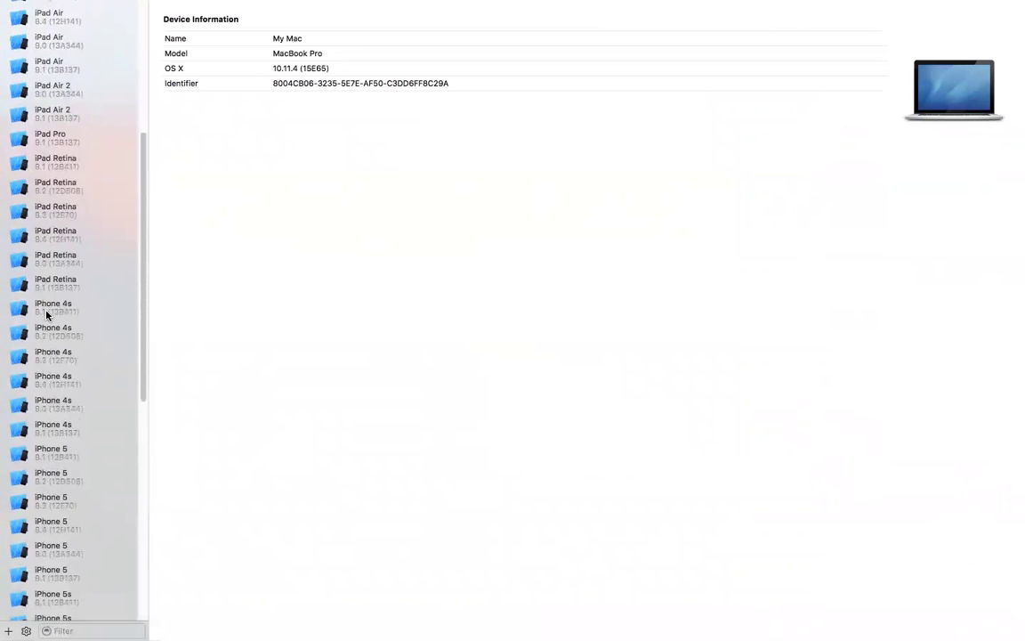
scroll(46, 313, "down", 12)
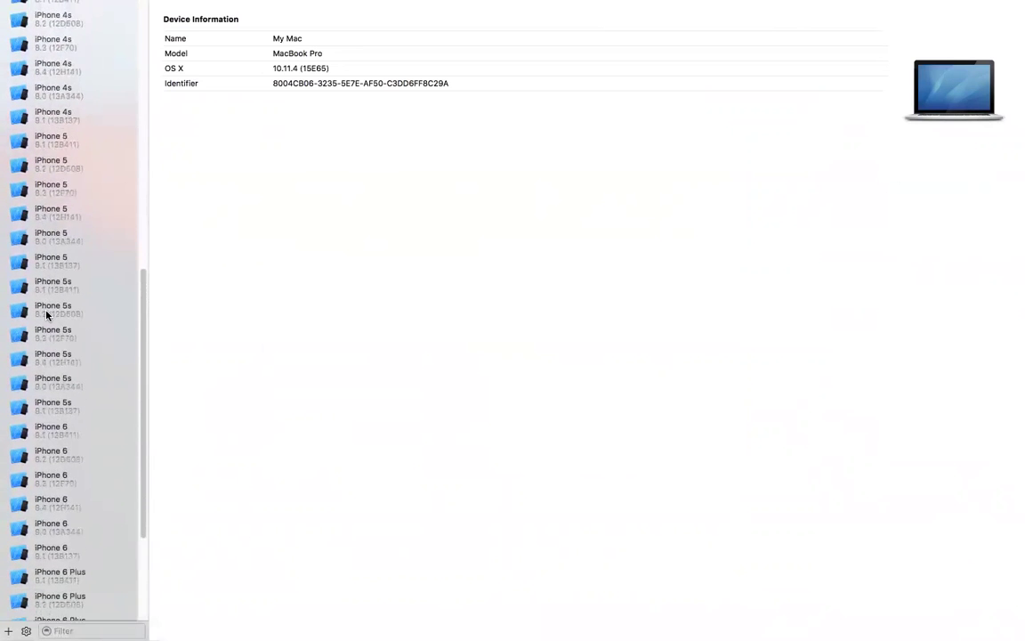
scroll(46, 316, "up", 20)
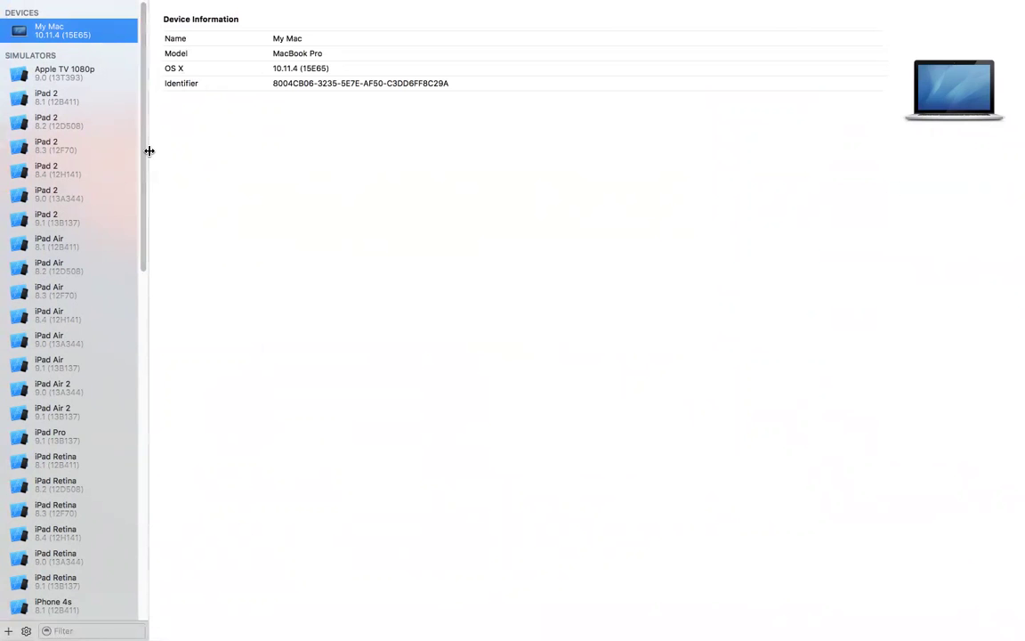
key("ctrl+Right")
key("ctrl+Right")
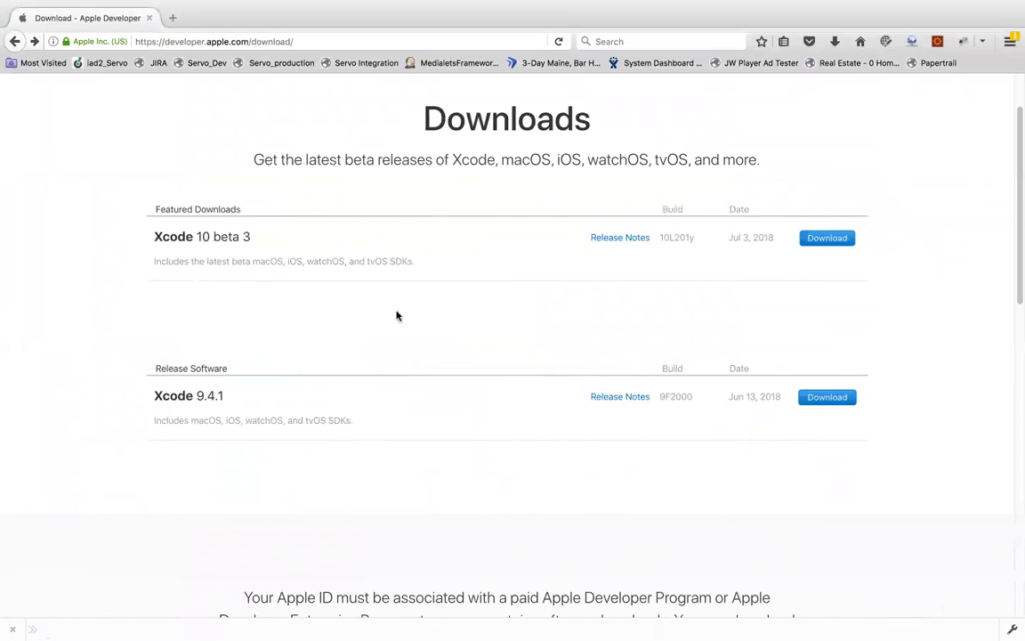
Step: Open the full 'See more downloads' list on Apple Developer, then swipe back to the desktop
scroll(429, 464, "down", 5)
scroll(431, 466, "down", 2)
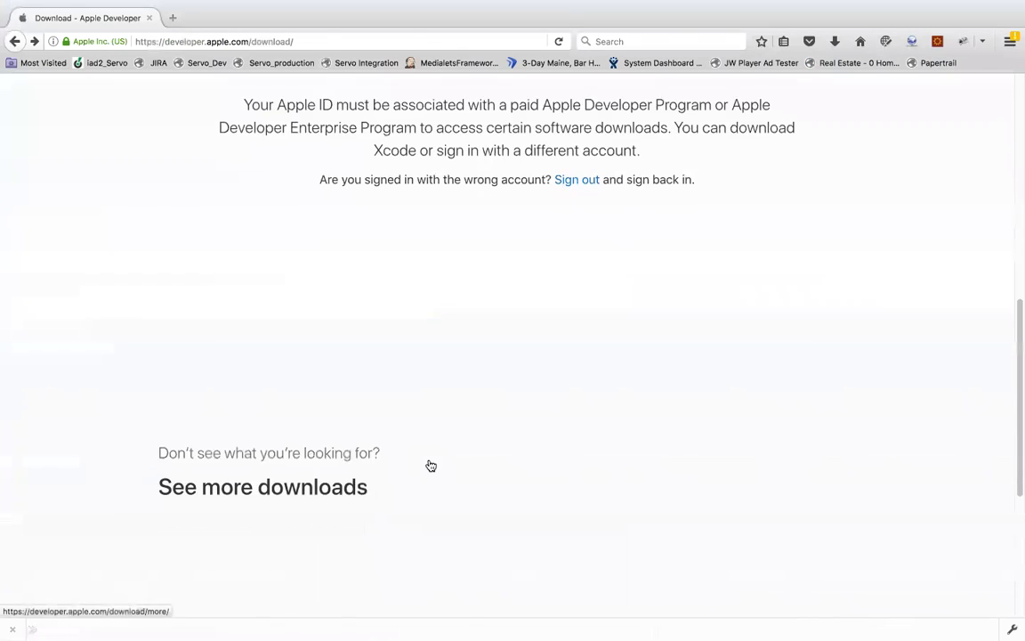
left_click(285, 414)
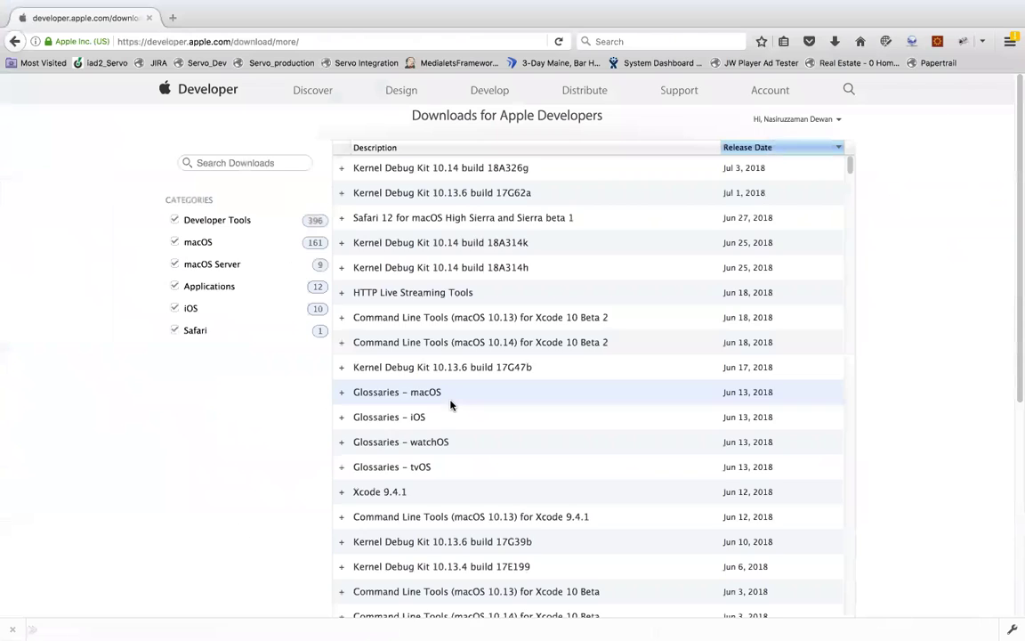
scroll(450, 405, "down", 3)
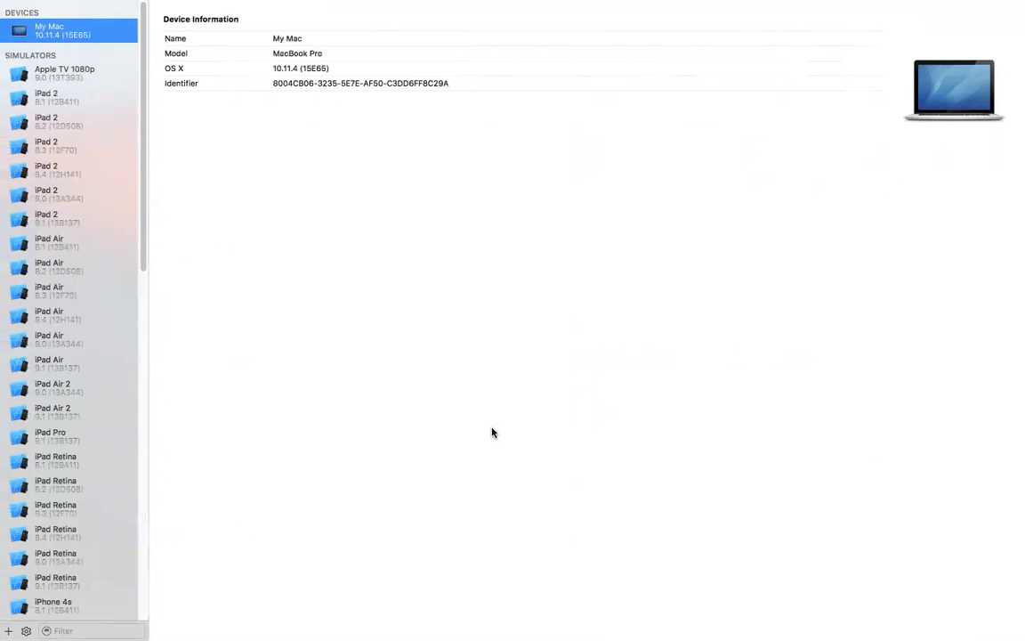
key("ctrl+Left")
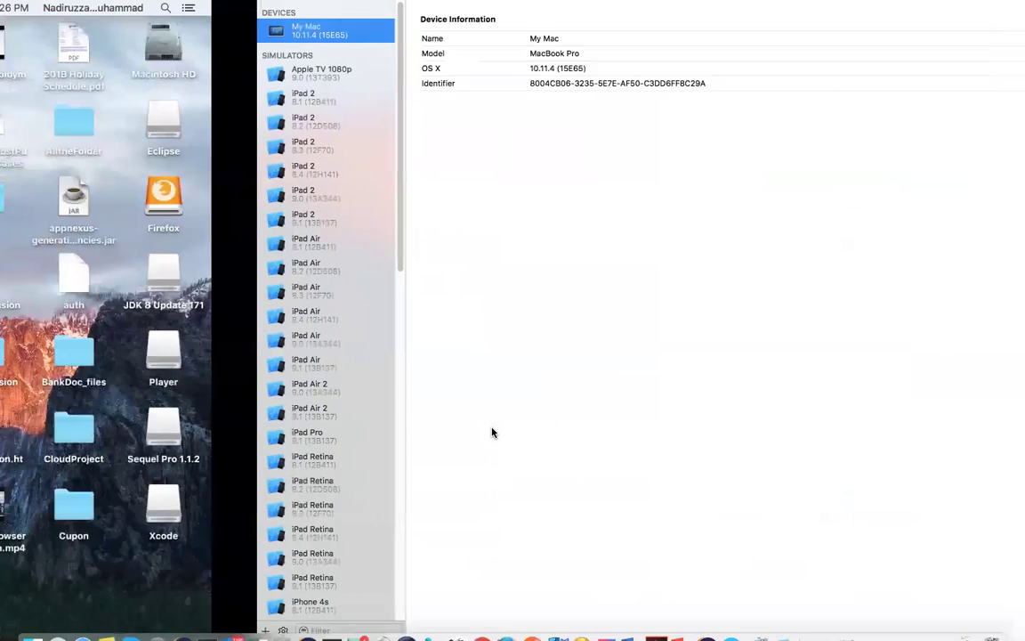